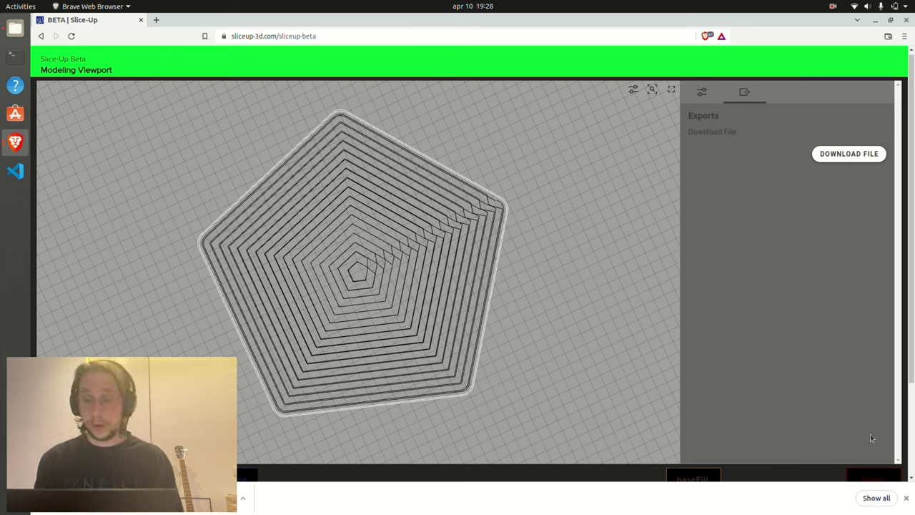
Step: Close the browser's download bar so Slice-Up's bottom toolbar shows in full
click(906, 498)
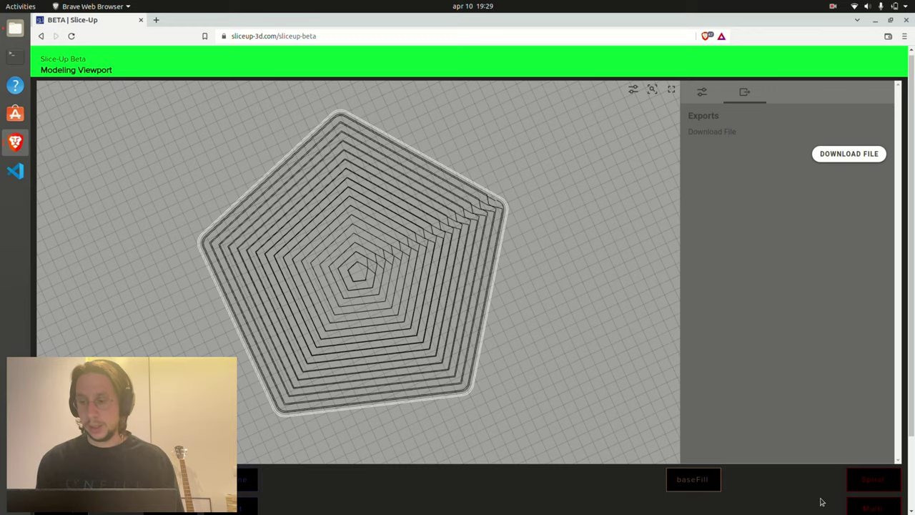
scroll(822, 501, down, 1)
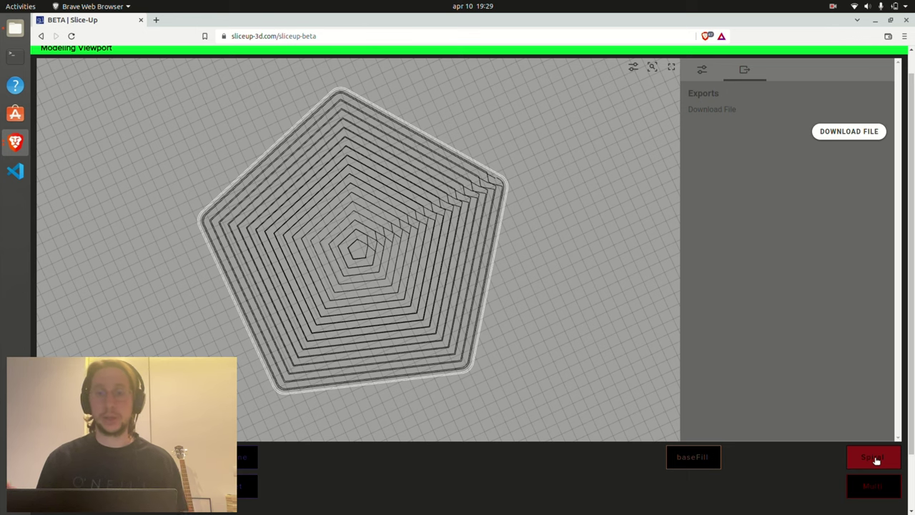
scroll(827, 480, up, 1)
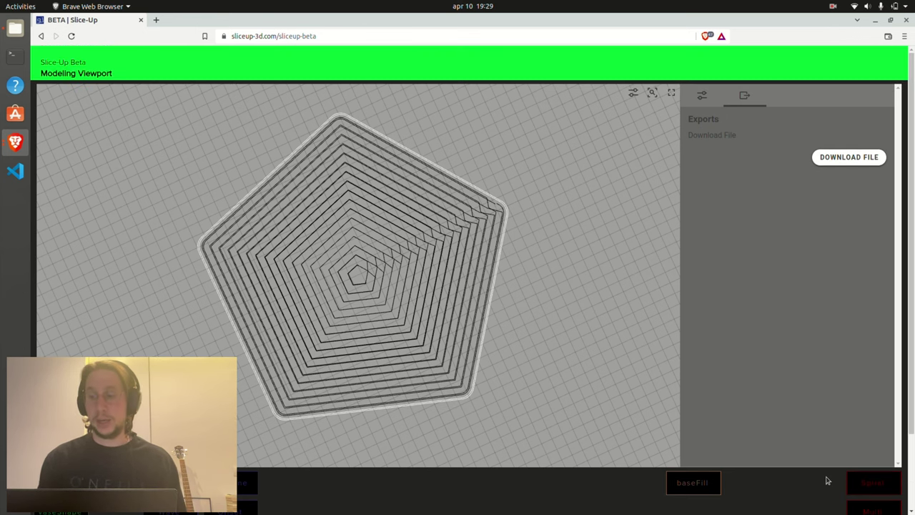
Step: Switch to Spiral mode and rename the file to vaseFinal
click(863, 487)
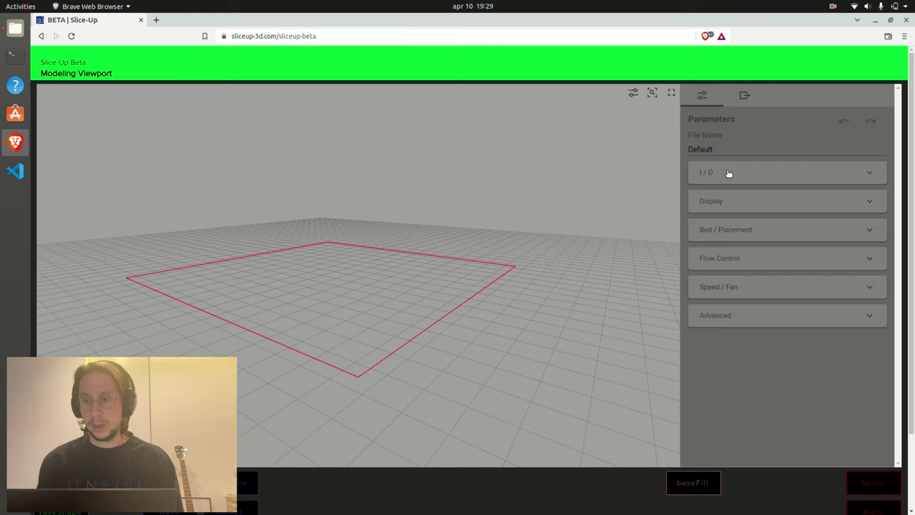
double_click(716, 150)
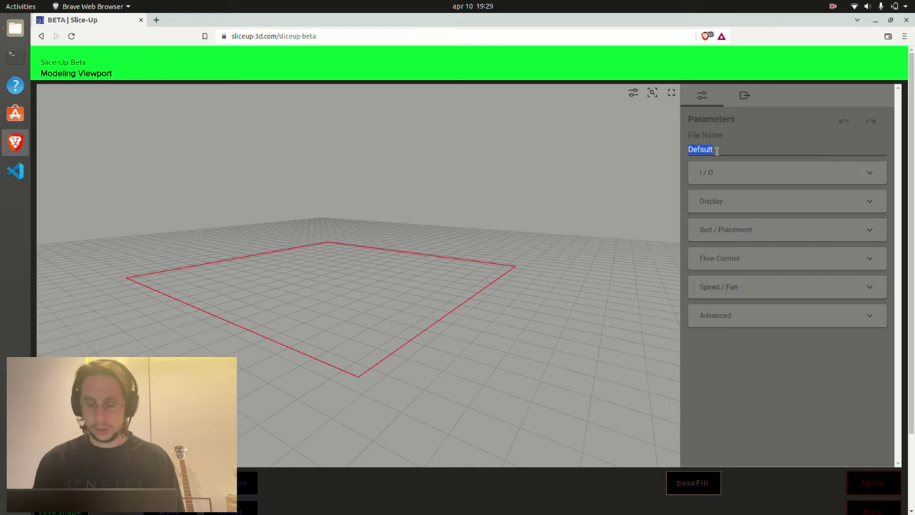
text(vase)
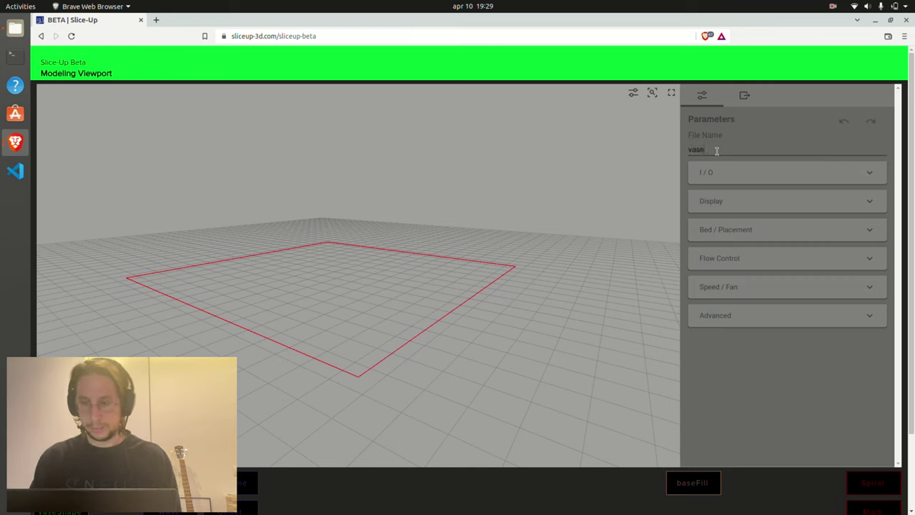
text(Final)
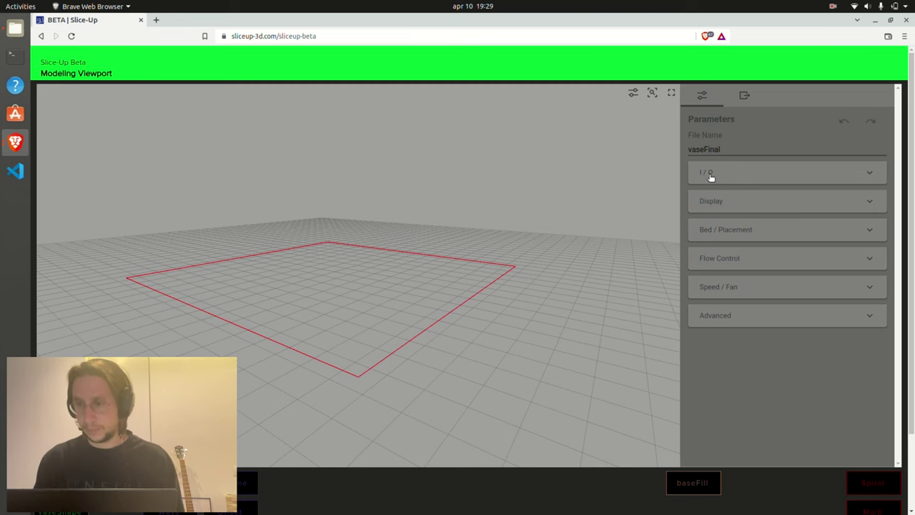
Step: In I/O, import base03.3dm as the Base Brim and test03.3dm as the Print Object
click(711, 177)
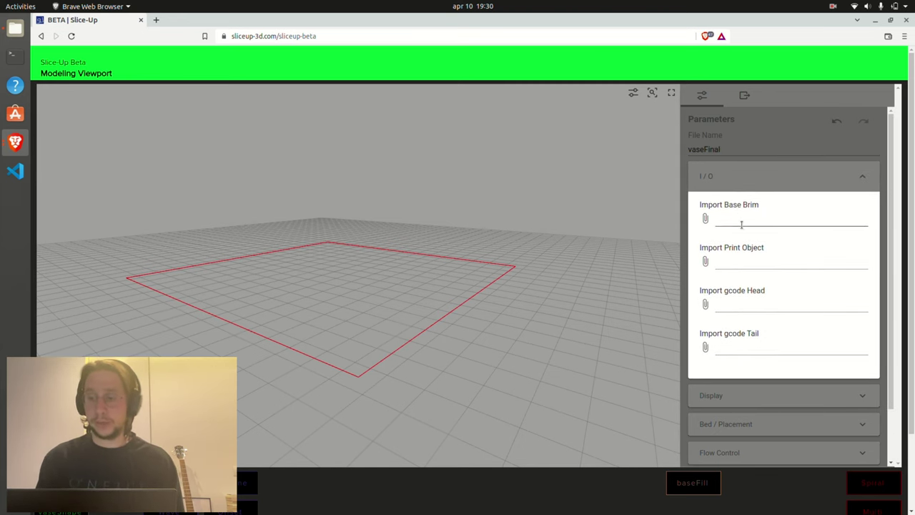
click(787, 221)
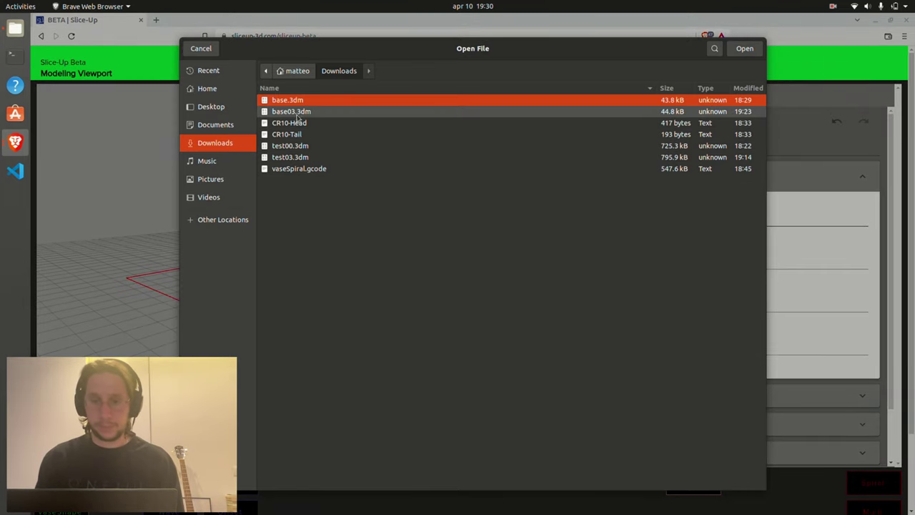
click(300, 117)
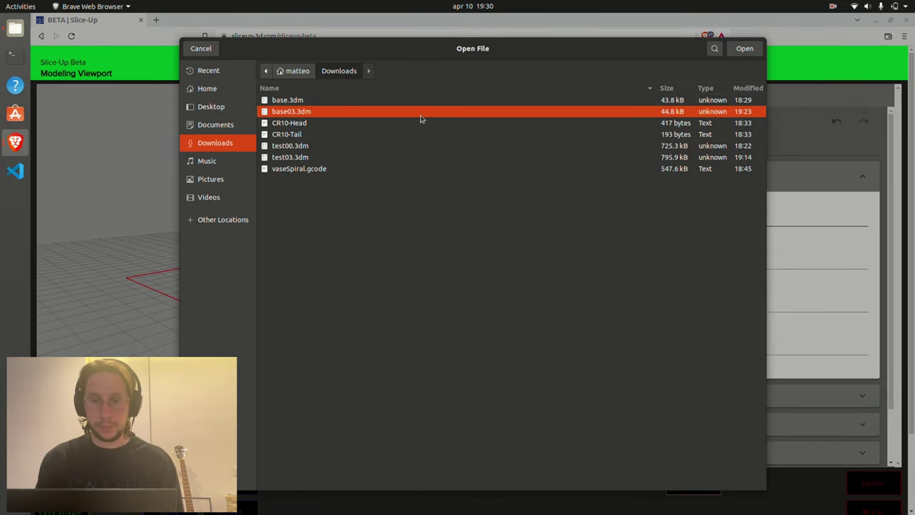
click(744, 49)
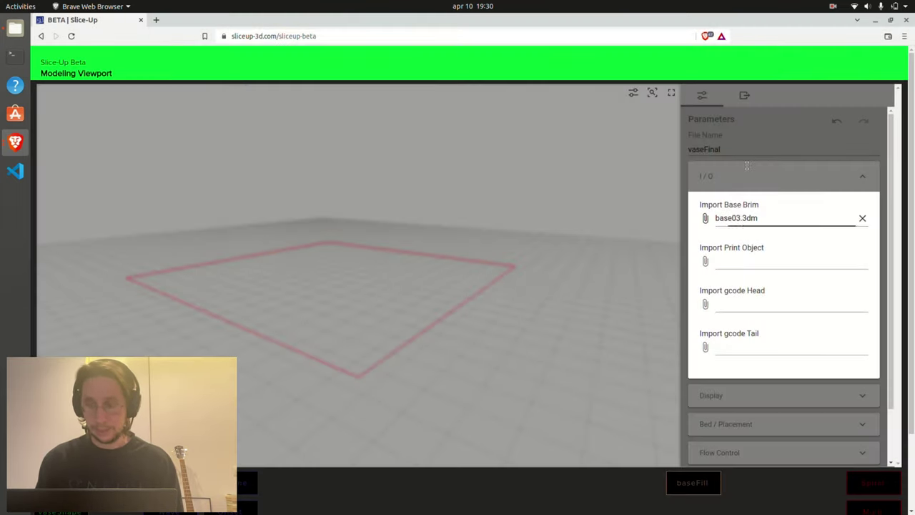
click(736, 262)
click(341, 159)
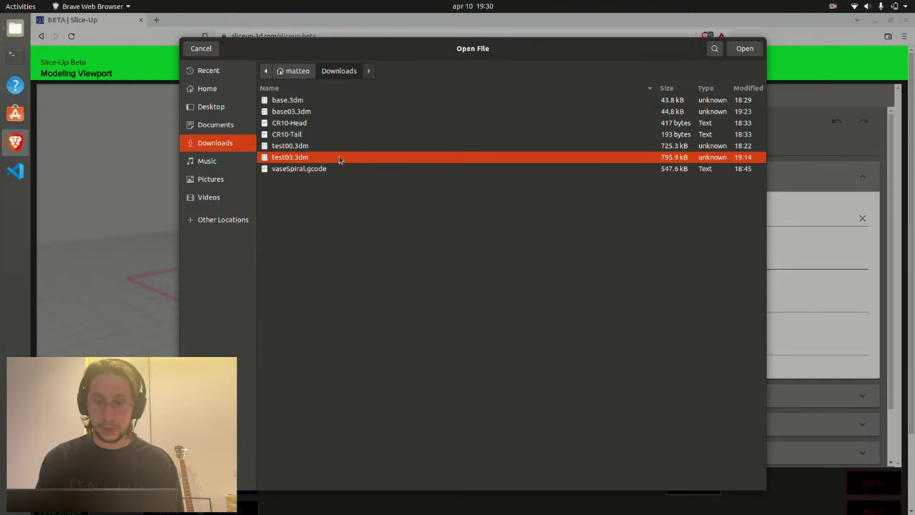
click(756, 52)
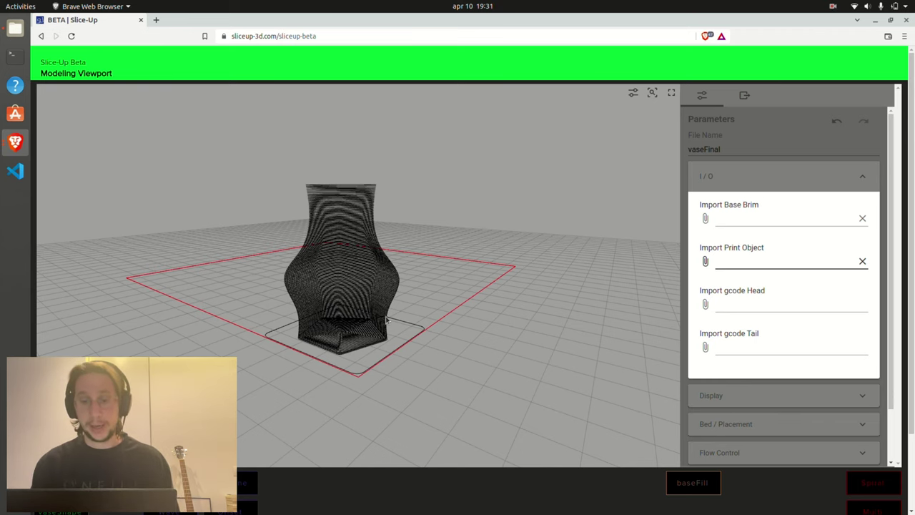
Step: Orbit and zoom the viewport to look down on the sliced vase
scroll(463, 260, up, 5)
drag(500, 211, 410, 299)
scroll(410, 299, down, 2)
scroll(410, 299, down, 2)
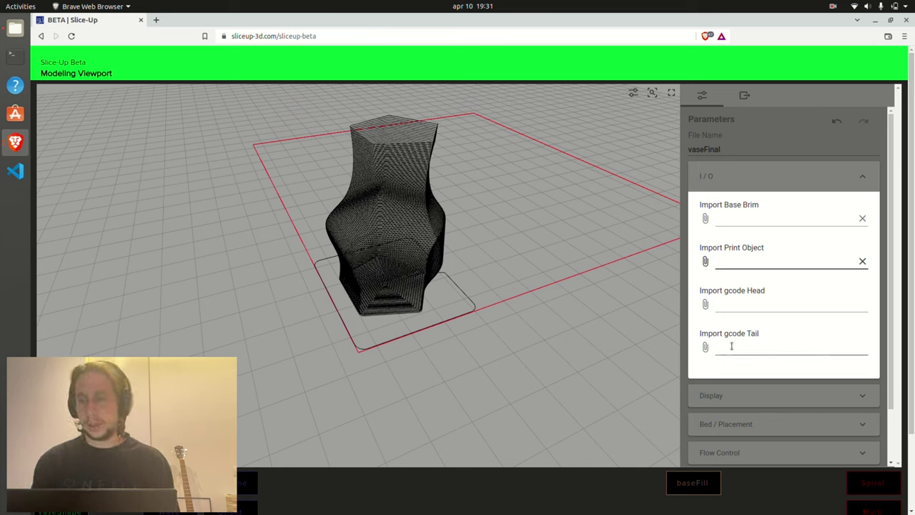
Step: Load CR10-Head as the gcode head and CR10-Tail as the gcode tail, then fold I/O away
click(737, 311)
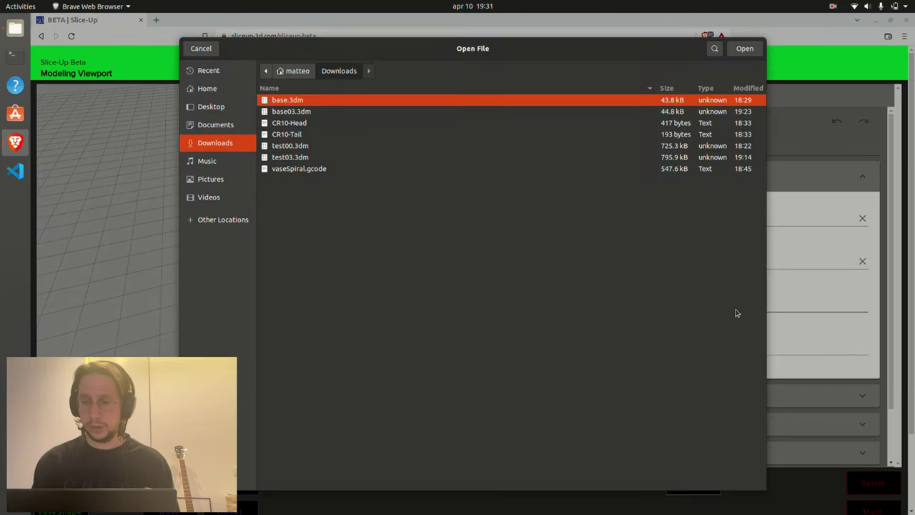
click(310, 125)
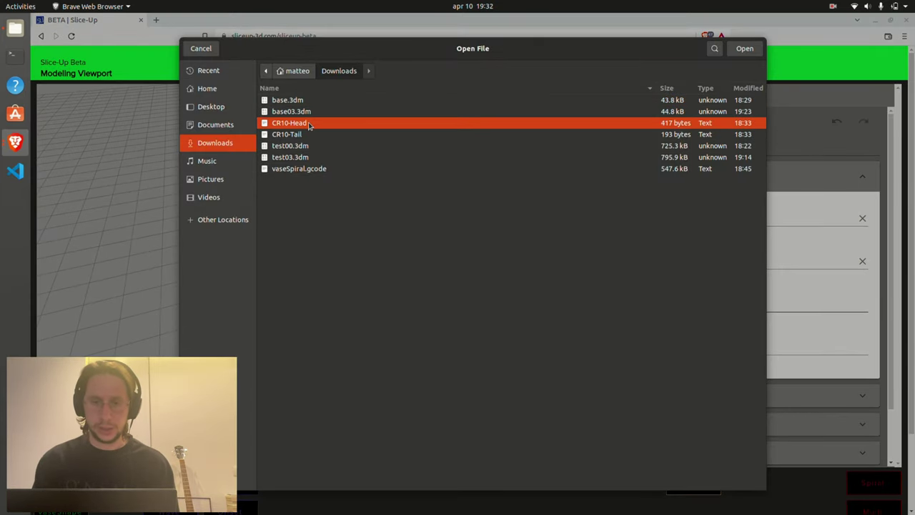
click(744, 52)
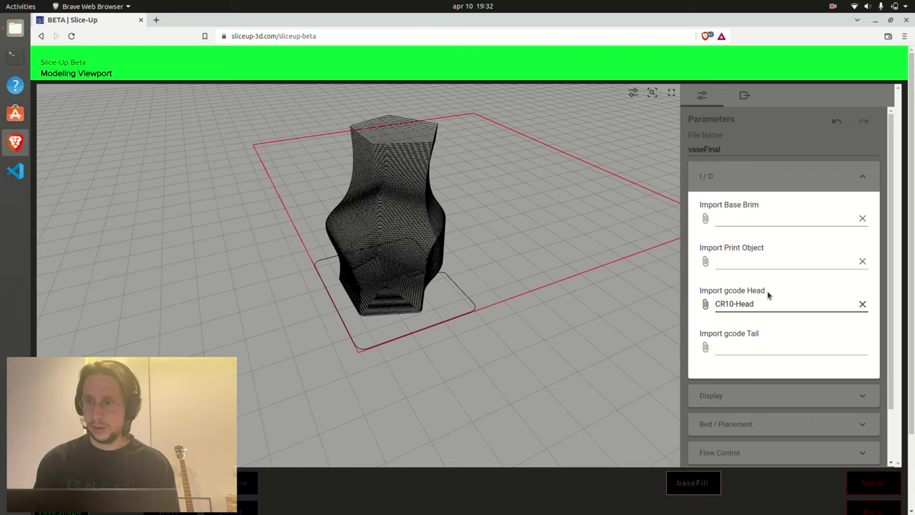
click(740, 348)
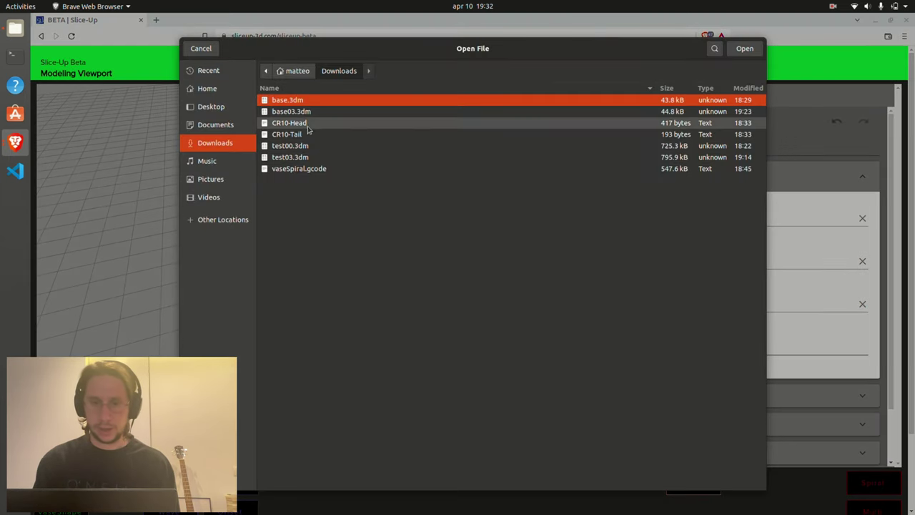
click(308, 134)
click(743, 50)
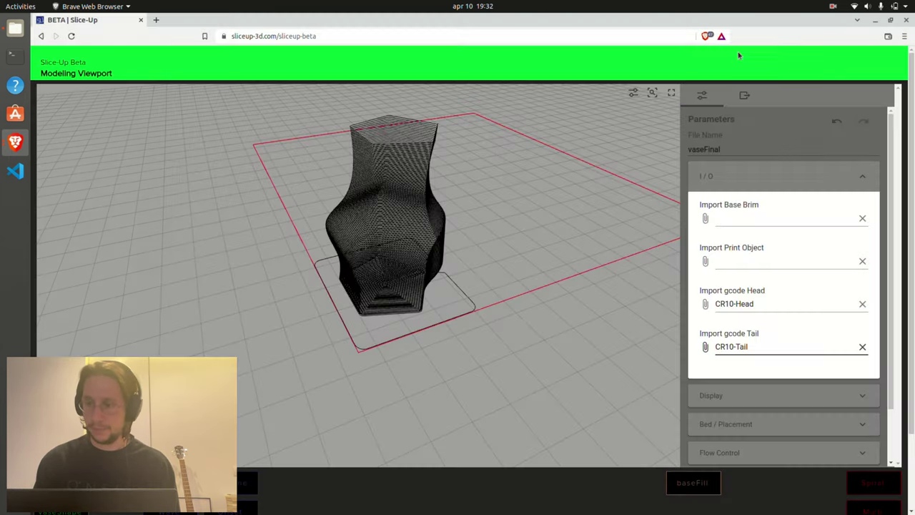
click(764, 185)
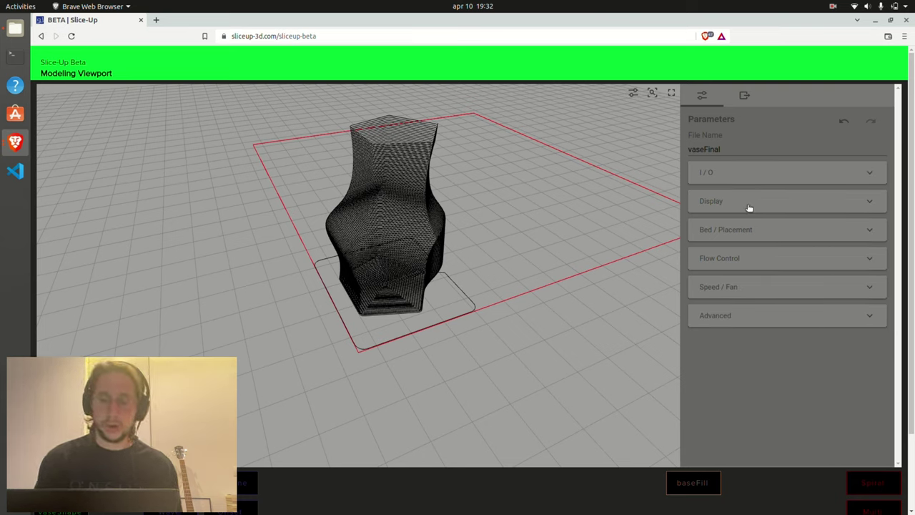
click(750, 206)
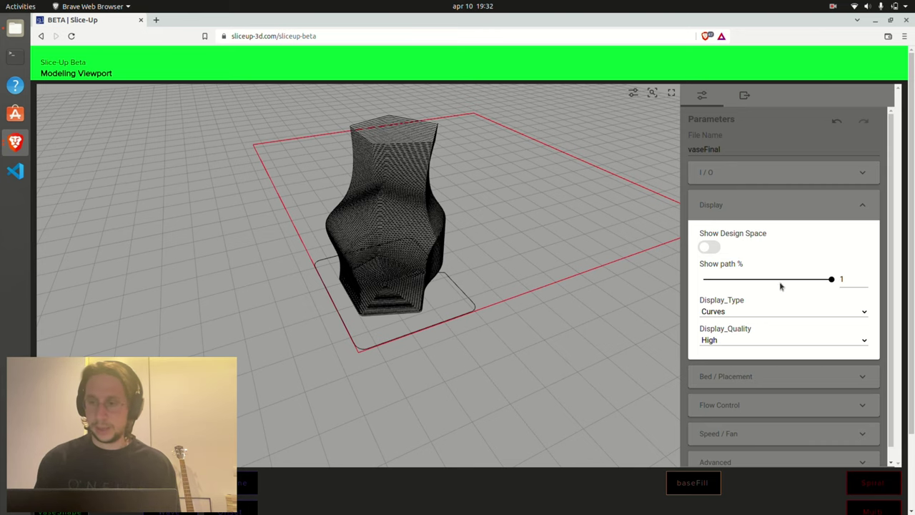
click(762, 212)
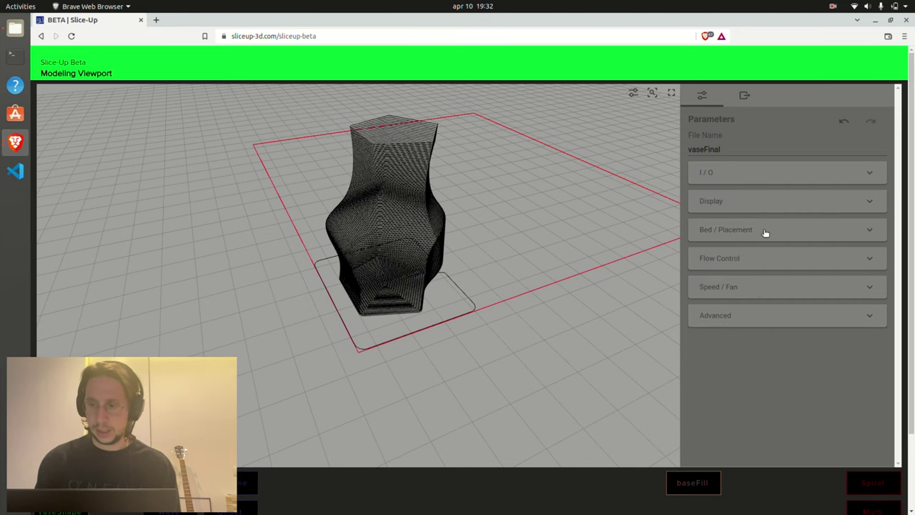
Step: In Bed / Placement, try the Delta printer type, then return to Carthesian
click(745, 232)
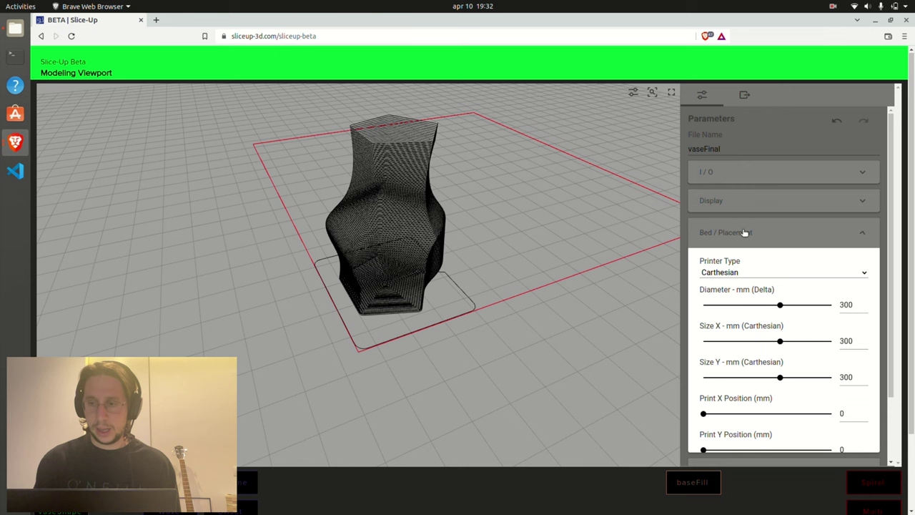
scroll(744, 232, down, 1)
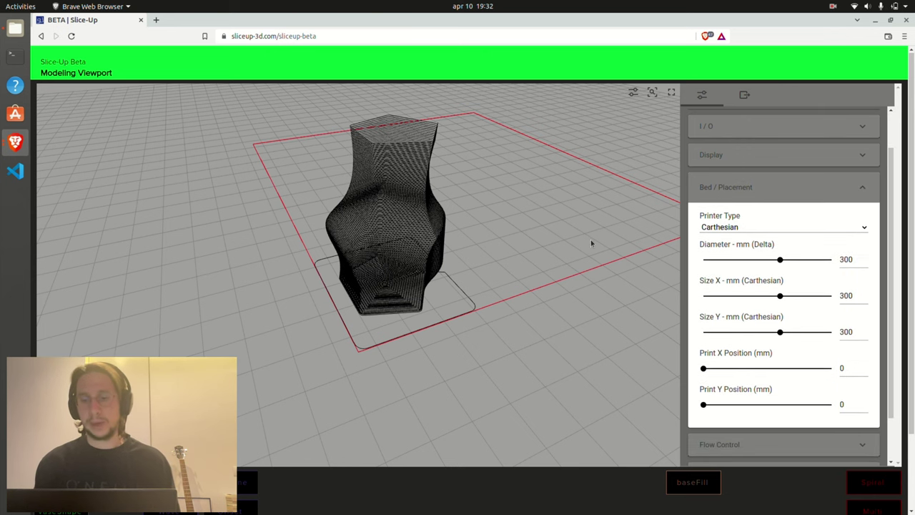
drag(591, 240, 650, 178)
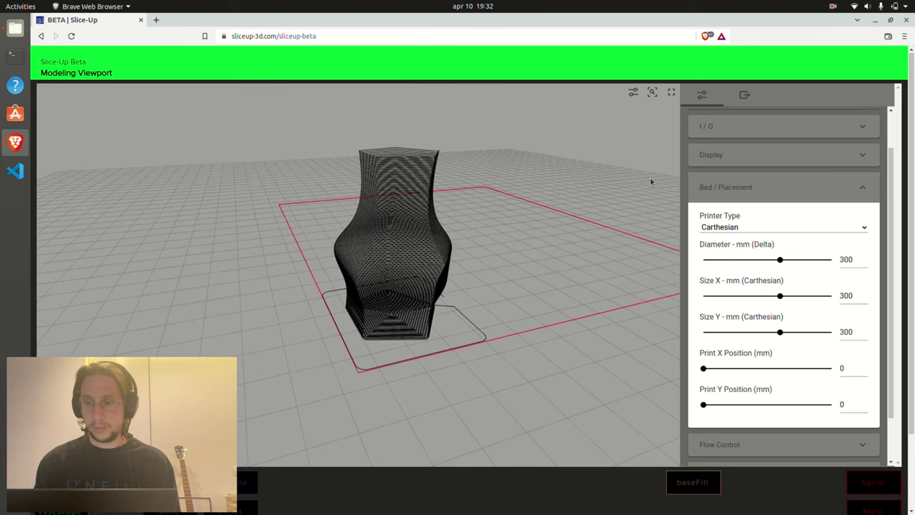
click(741, 231)
click(722, 238)
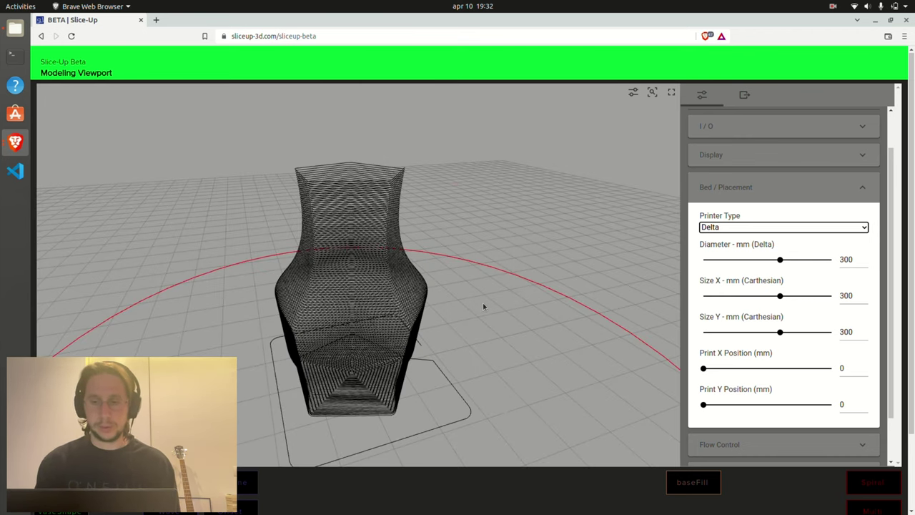
scroll(488, 288, down, 5)
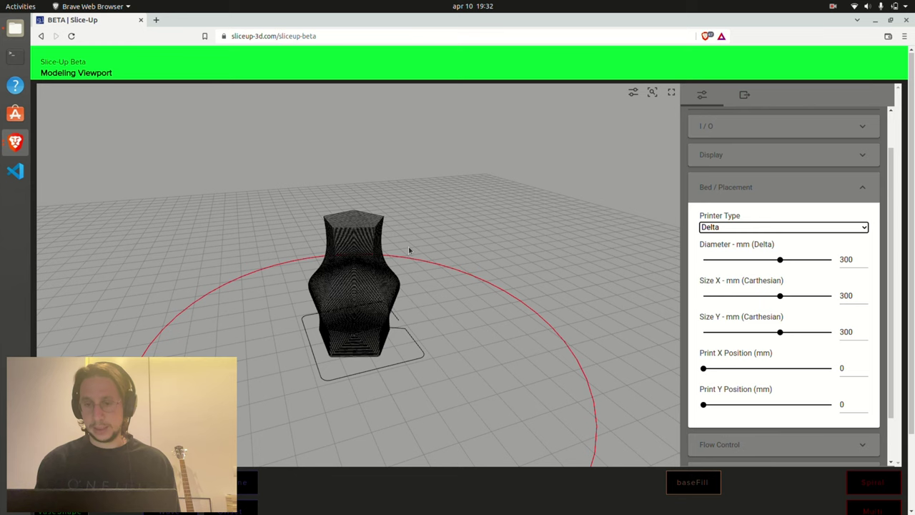
click(761, 226)
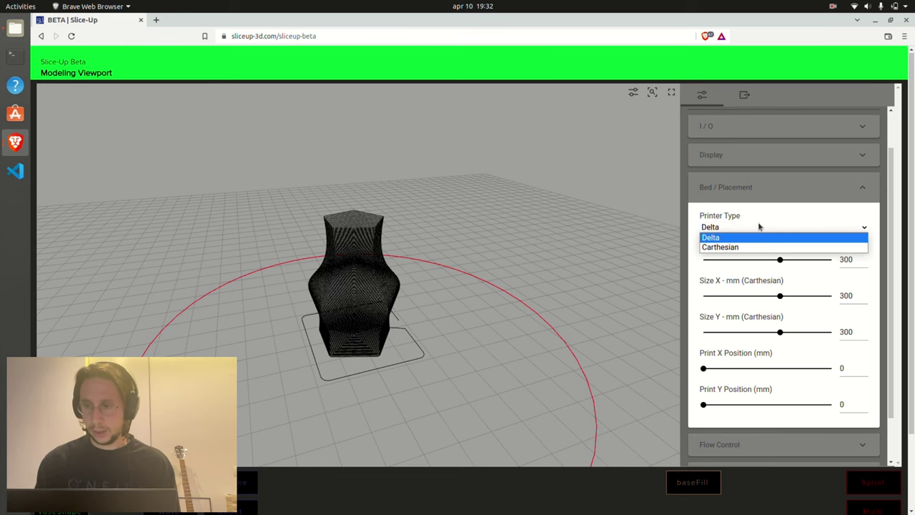
click(758, 244)
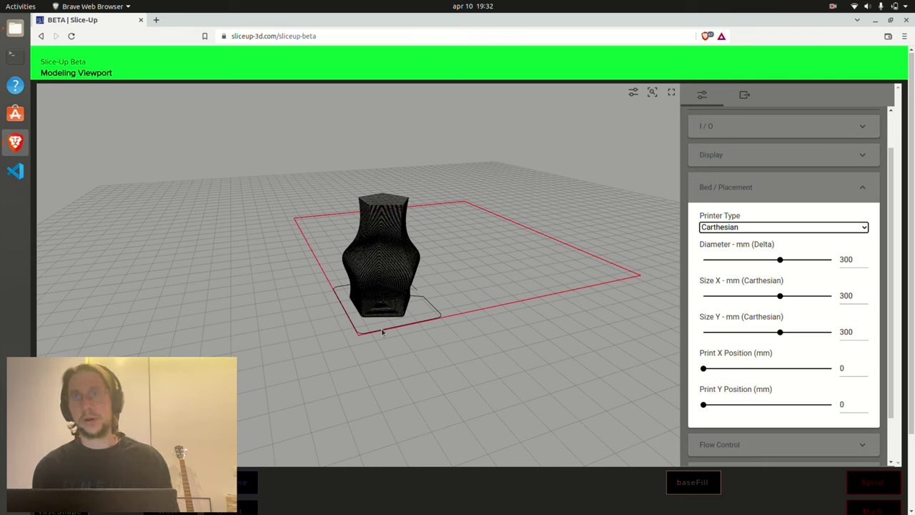
Step: Change bed Size Y to 150, then restore it to 300
drag(576, 284, 553, 293)
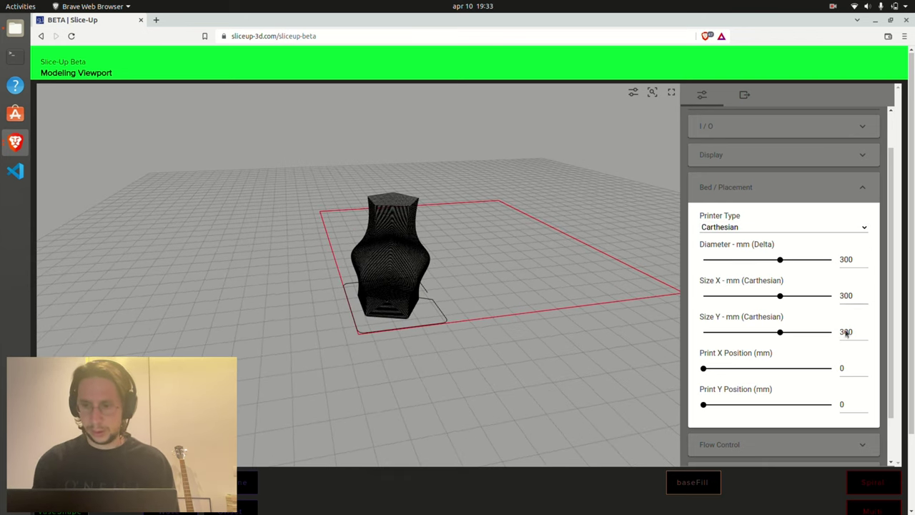
double_click(847, 333)
text(150)
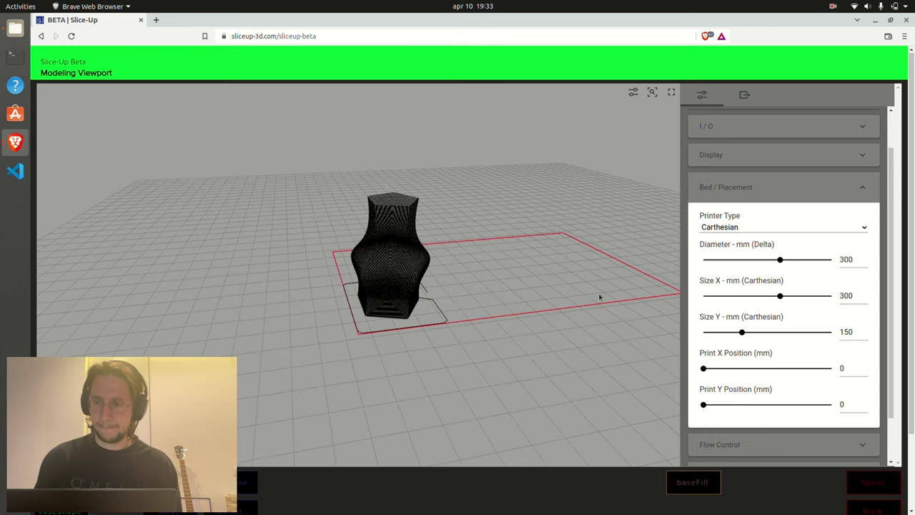
double_click(844, 331)
text(300)
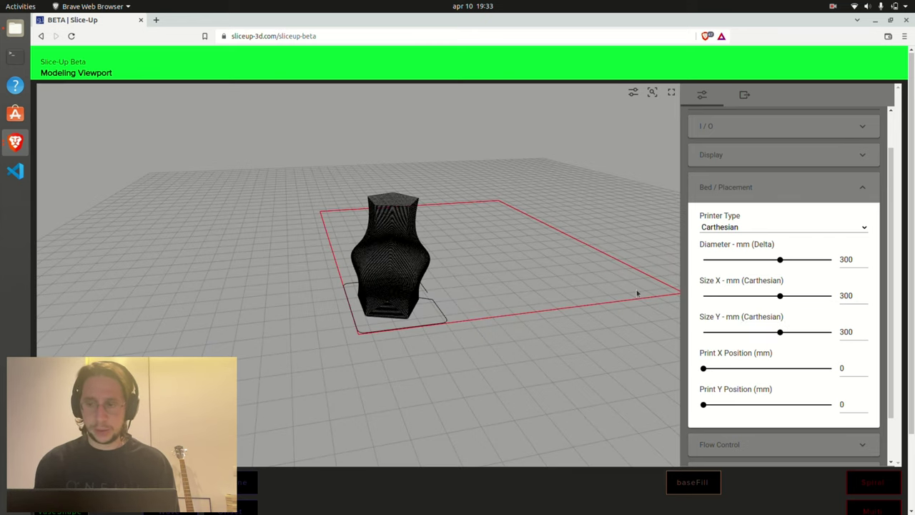
Step: Set Print X Position and Print Y Position to 30 mm
scroll(749, 351, down, 1)
double_click(848, 319)
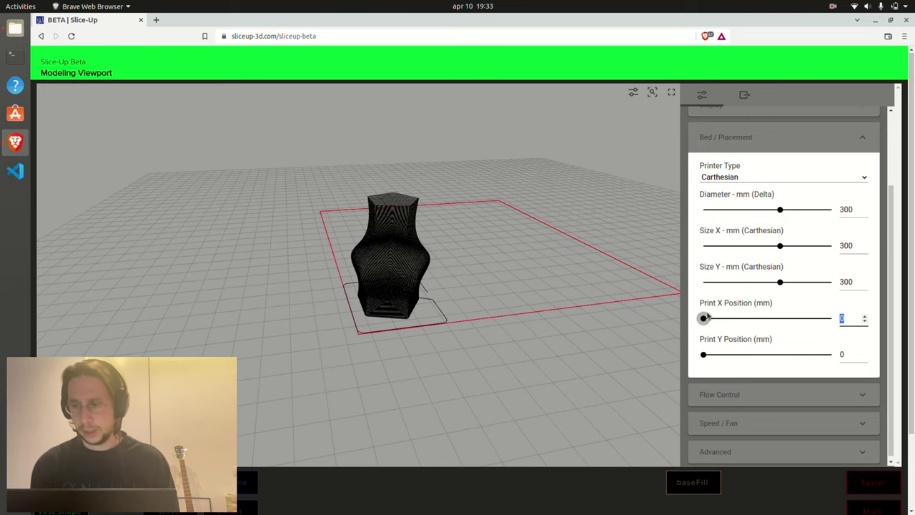
drag(706, 317, 708, 317)
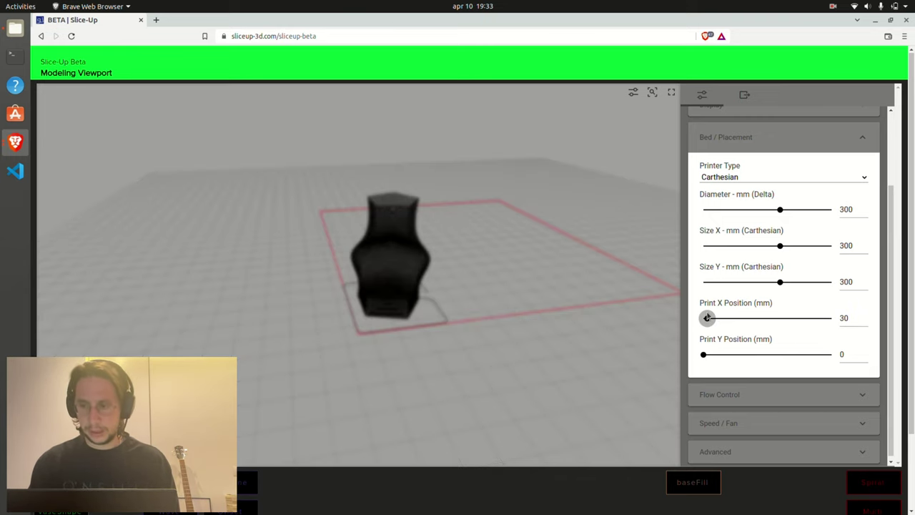
double_click(847, 355)
text(30)
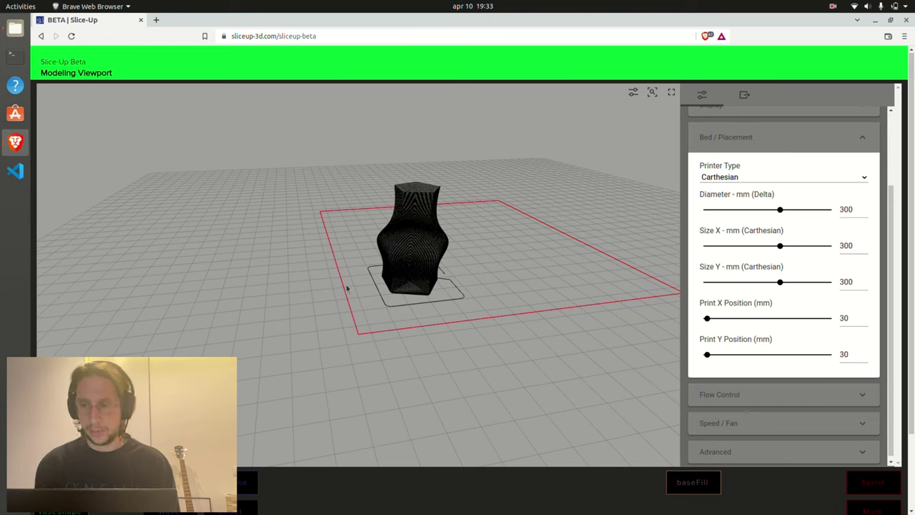
Step: In Flow Control, lower Print Speed from 25 to 18 mm/s
click(791, 150)
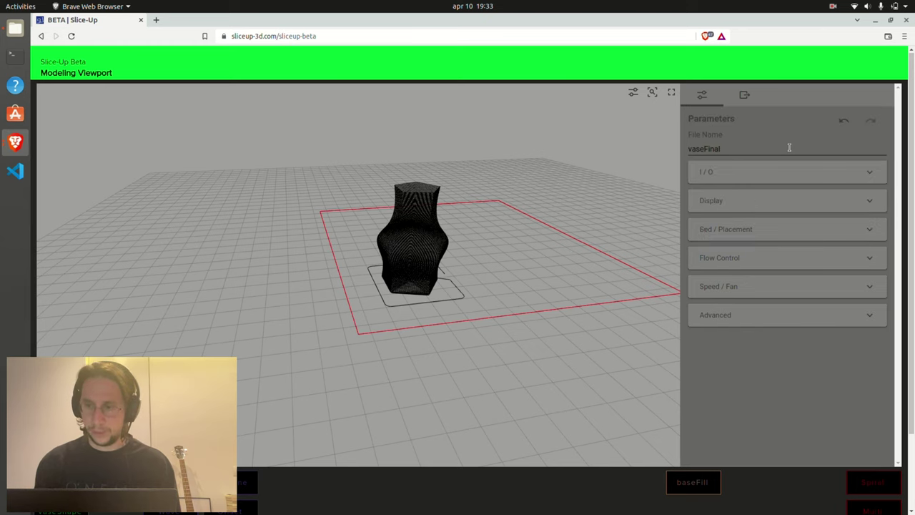
click(776, 263)
scroll(784, 233, down, 2)
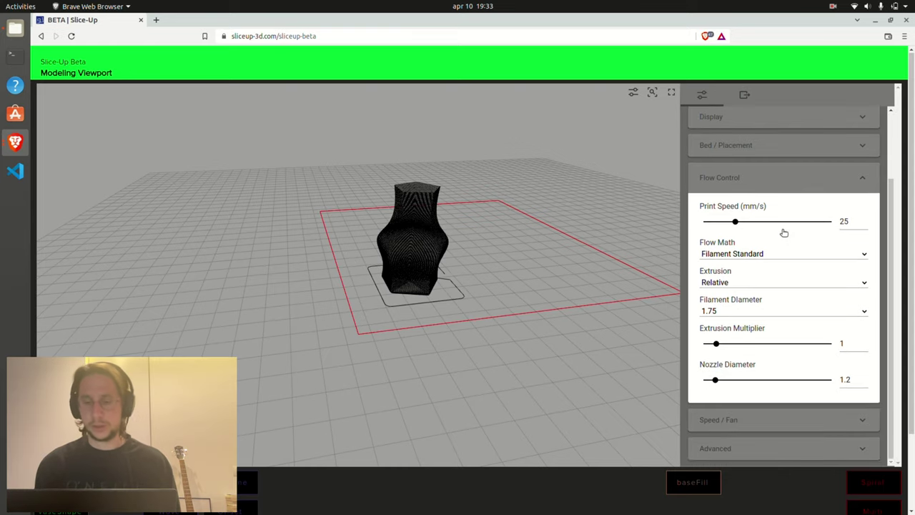
double_click(848, 222)
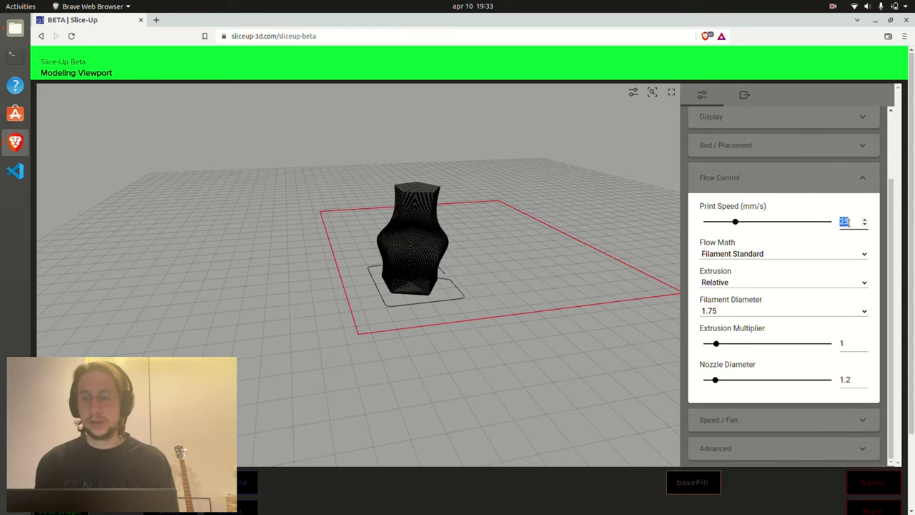
text(18)
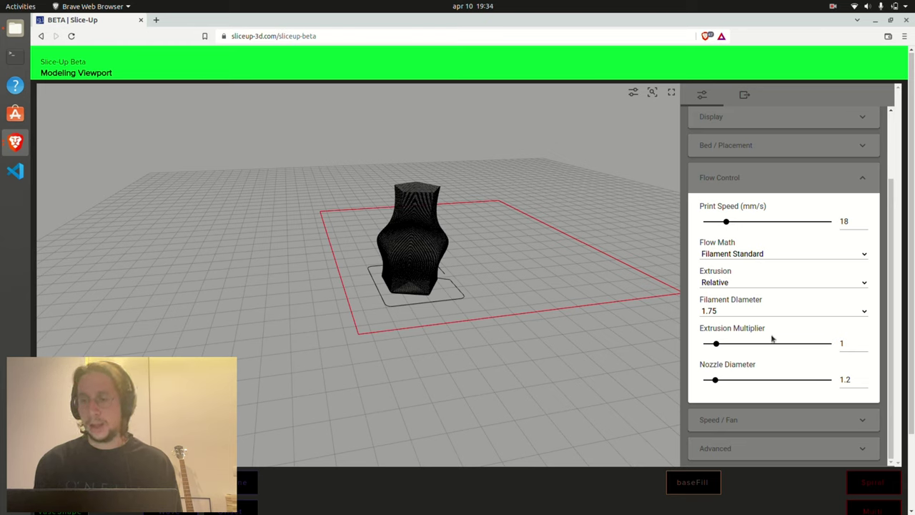
Step: Try CrossSection*Multiplier flow math, then revert Flow Math to Filament Standard
click(745, 255)
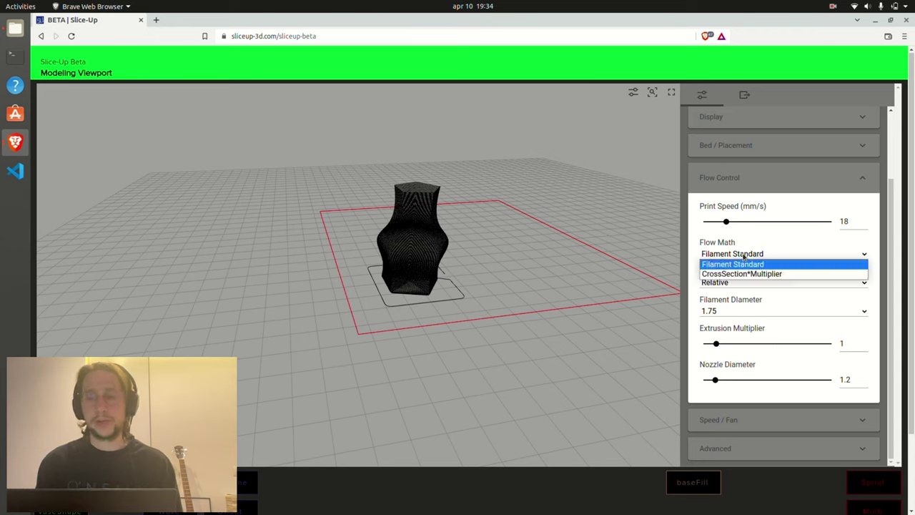
click(745, 256)
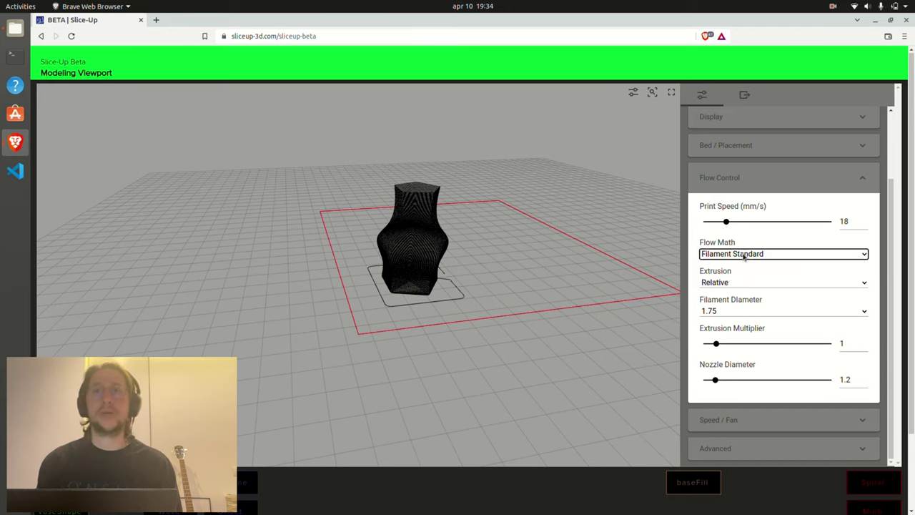
click(784, 255)
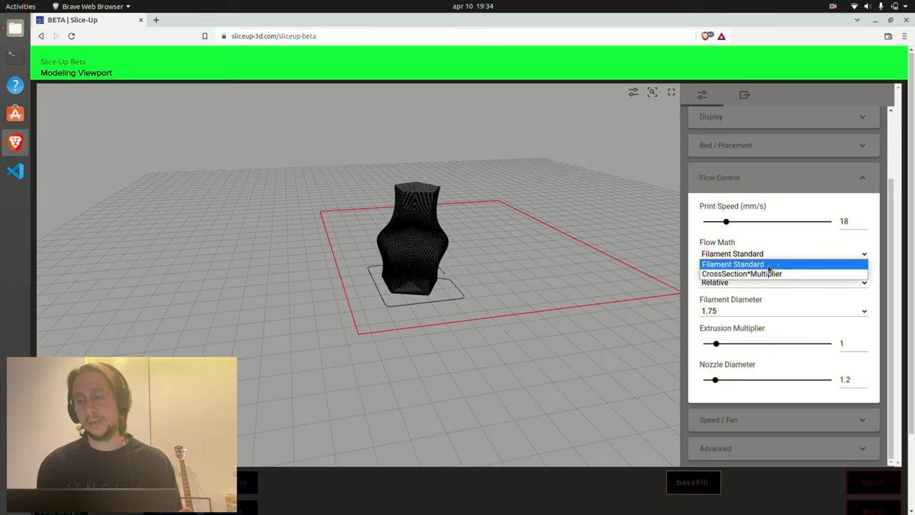
click(764, 274)
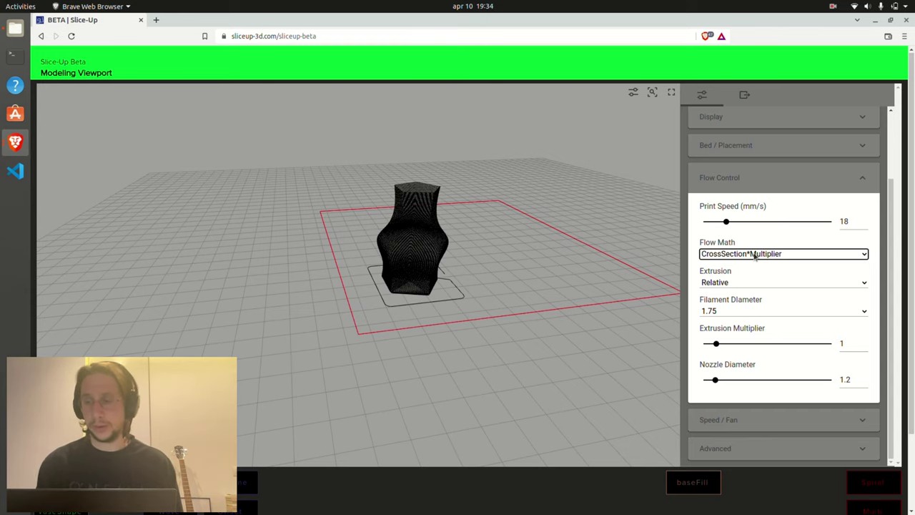
click(755, 255)
click(739, 262)
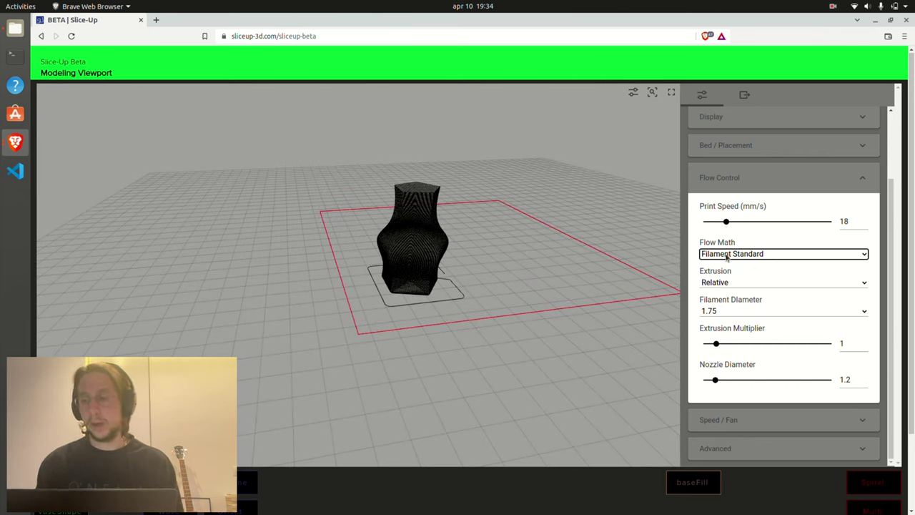
Step: Keep Relative extrusion and 1.75 filament, and check the multiplier and nozzle diameter values
click(730, 283)
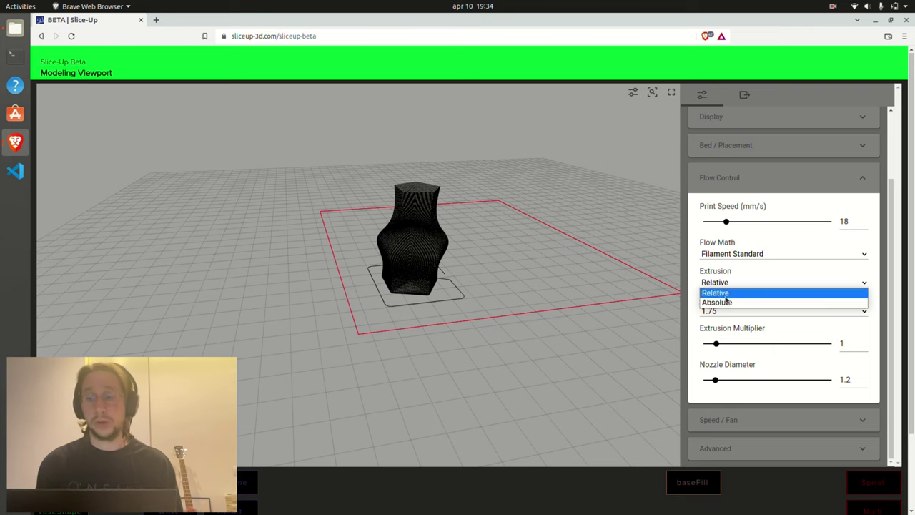
click(725, 294)
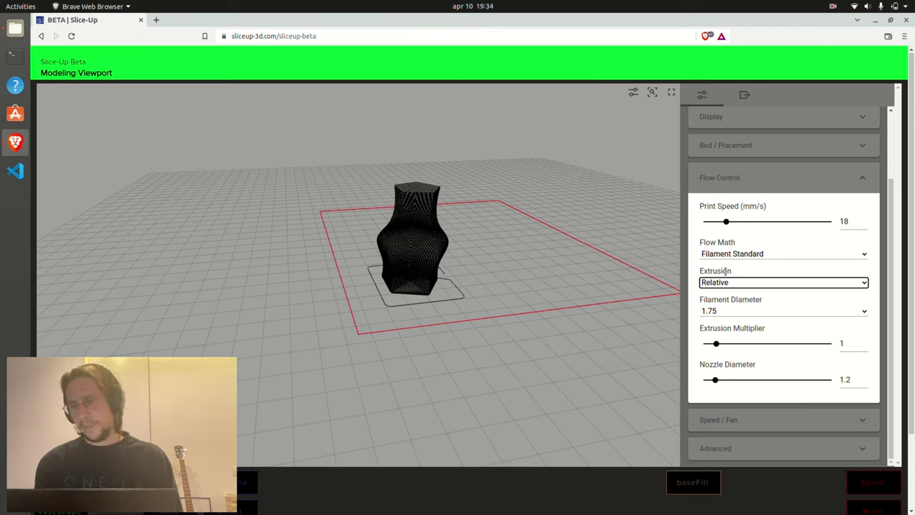
click(739, 312)
click(739, 314)
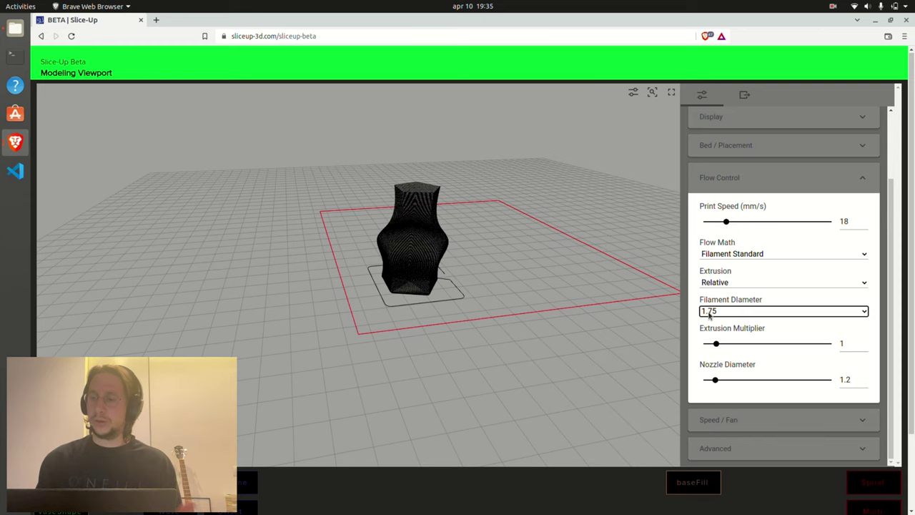
click(850, 343)
click(847, 380)
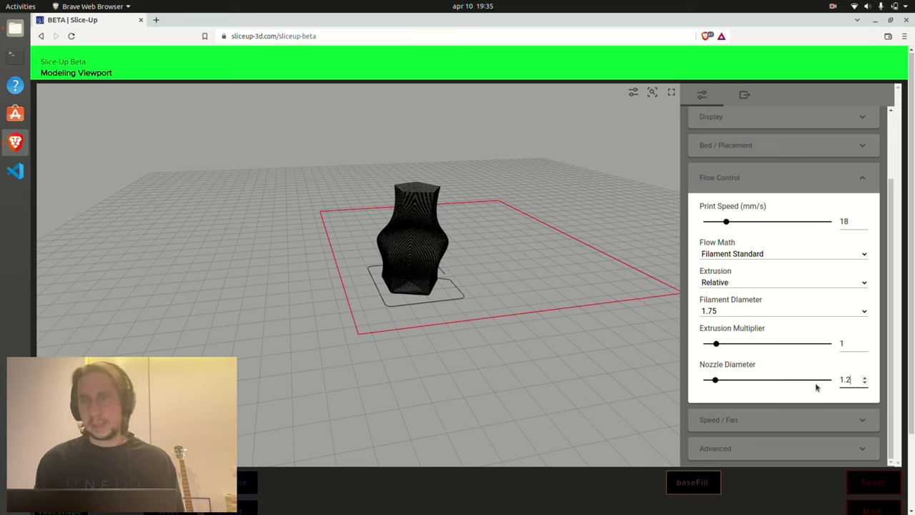
Step: In Speed / Fan, set Fan Start Layer to 4 and Fan Speed % to 75
click(804, 180)
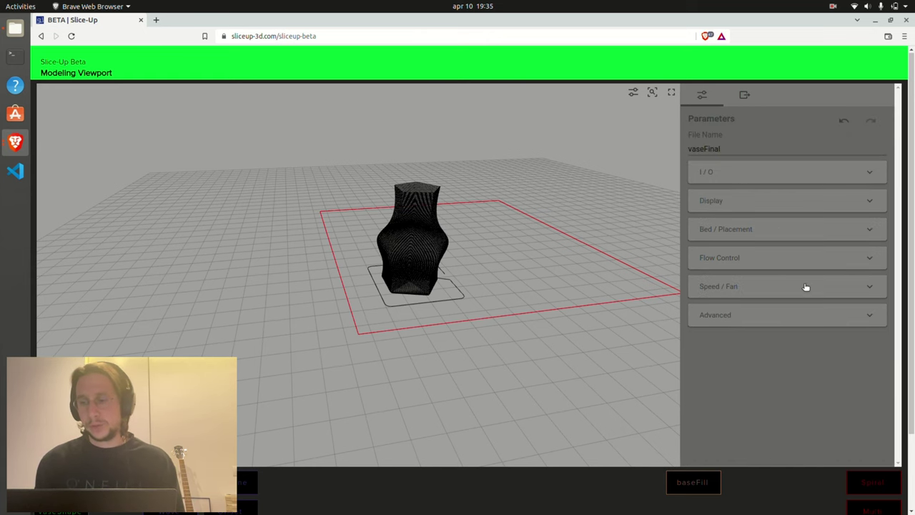
scroll(801, 279, down, 2)
click(771, 215)
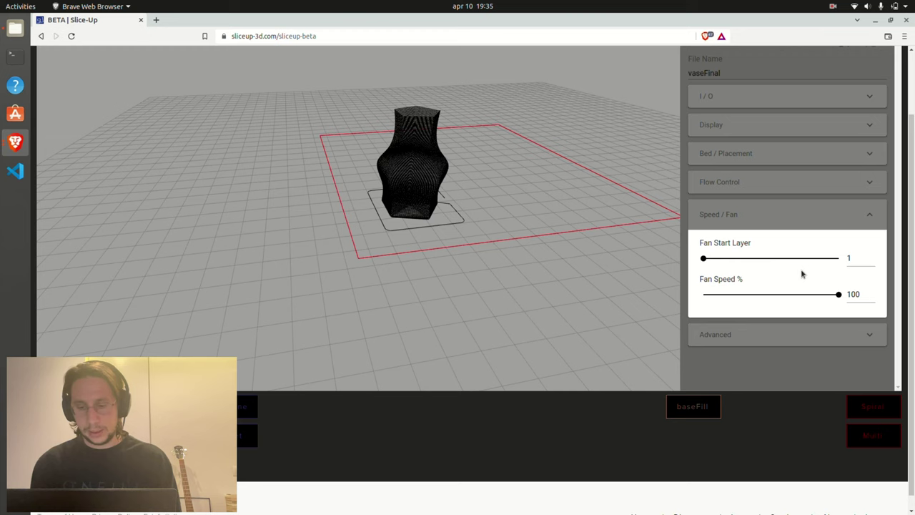
double_click(853, 258)
text(4)
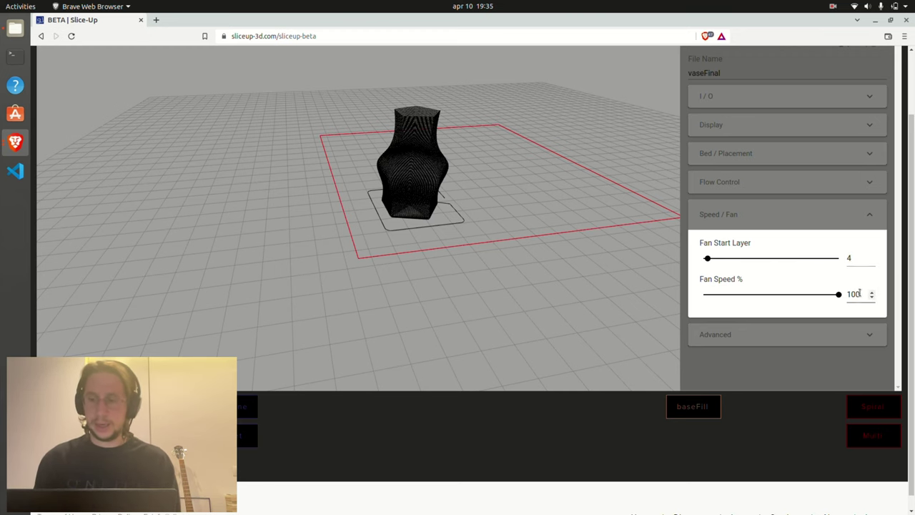
double_click(855, 294)
click(802, 294)
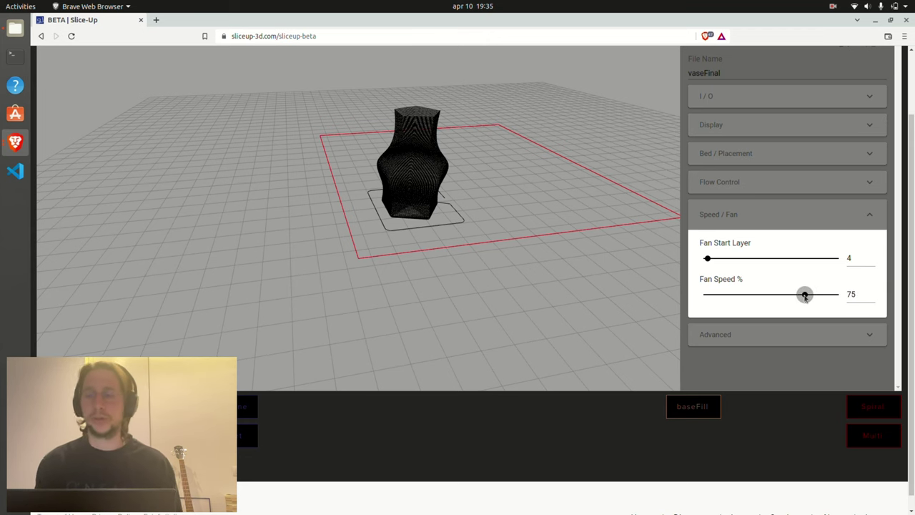
mouse_move(803, 297)
mouse_down()
mouse_move(687, 300)
mouse_move(809, 289)
mouse_up()
click(751, 209)
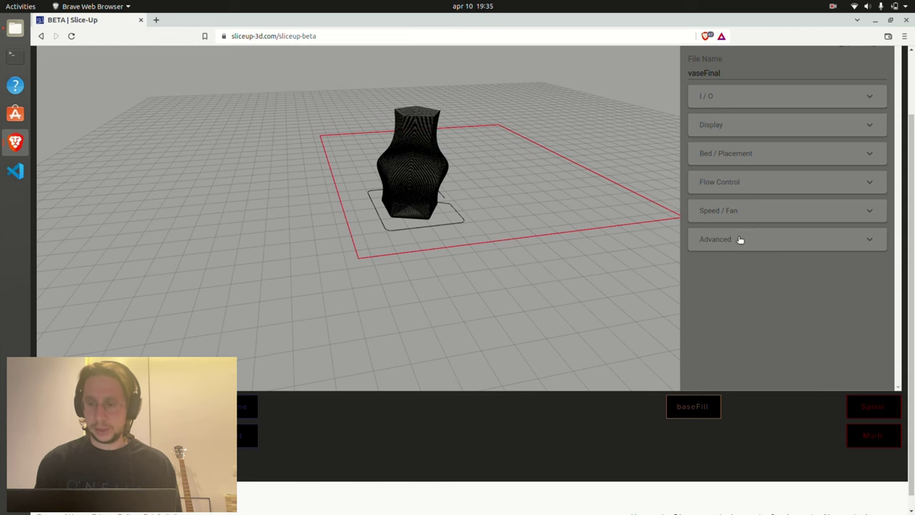
Step: Expand Advanced settings, then zoom and orbit down onto the vase base
click(741, 240)
scroll(780, 310, down, 2)
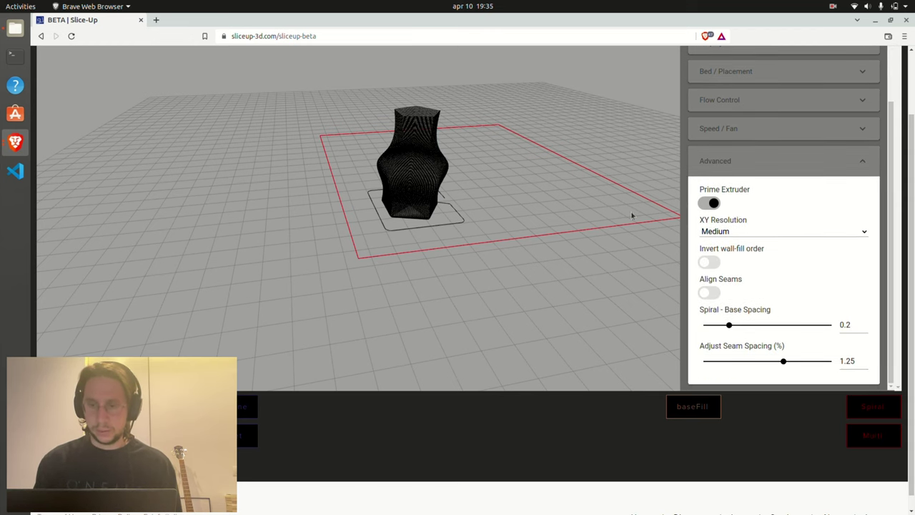
drag(632, 215, 445, 293)
scroll(611, 271, up, 5)
scroll(444, 292, down, 3)
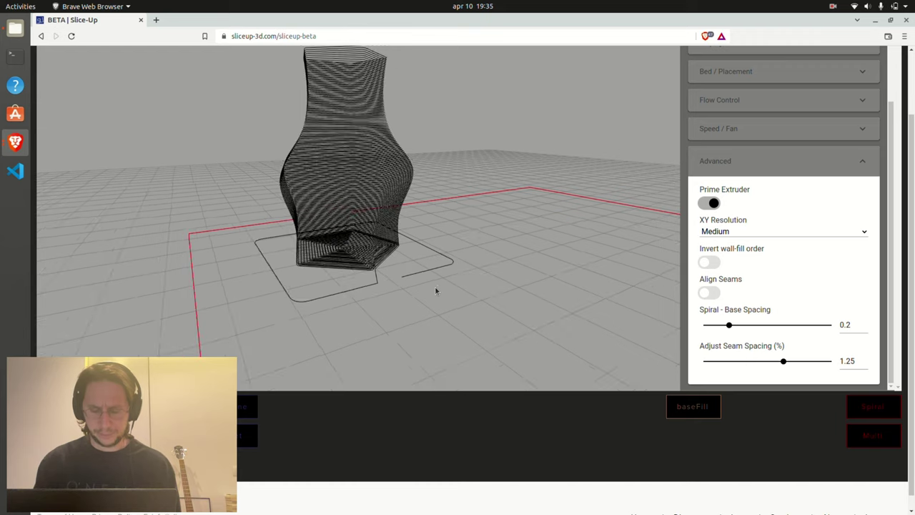
scroll(438, 293, up, 6)
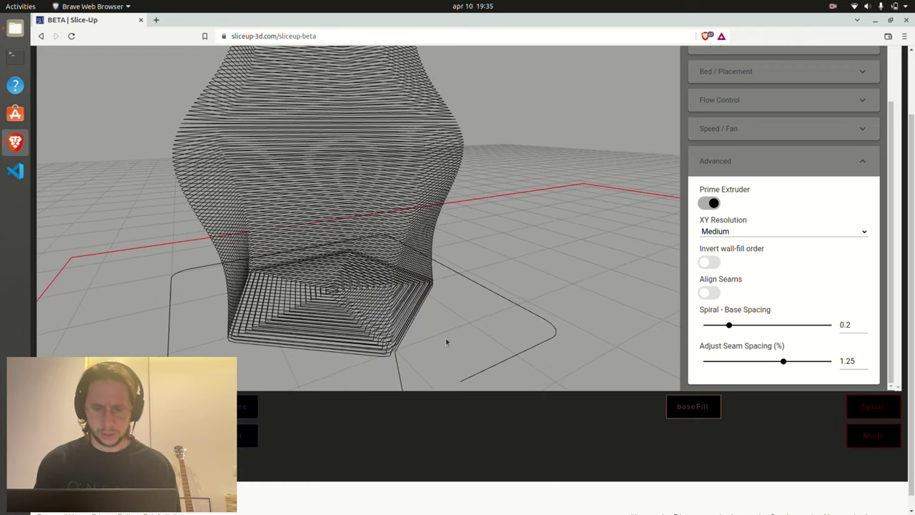
drag(446, 342, 366, 287)
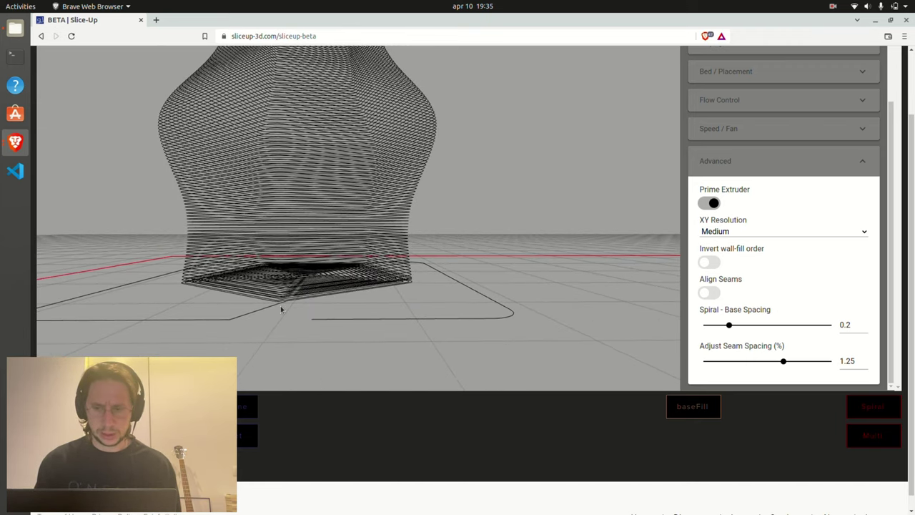
scroll(381, 296, up, 5)
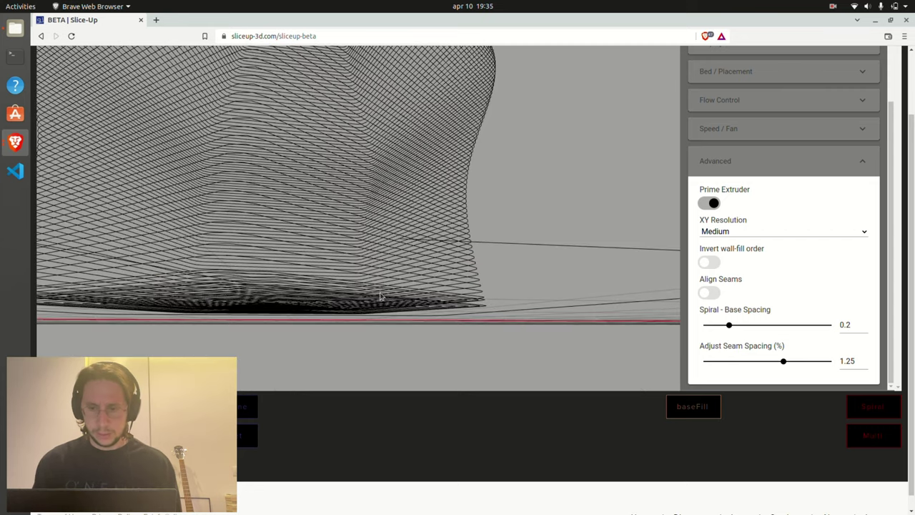
drag(381, 297, 504, 238)
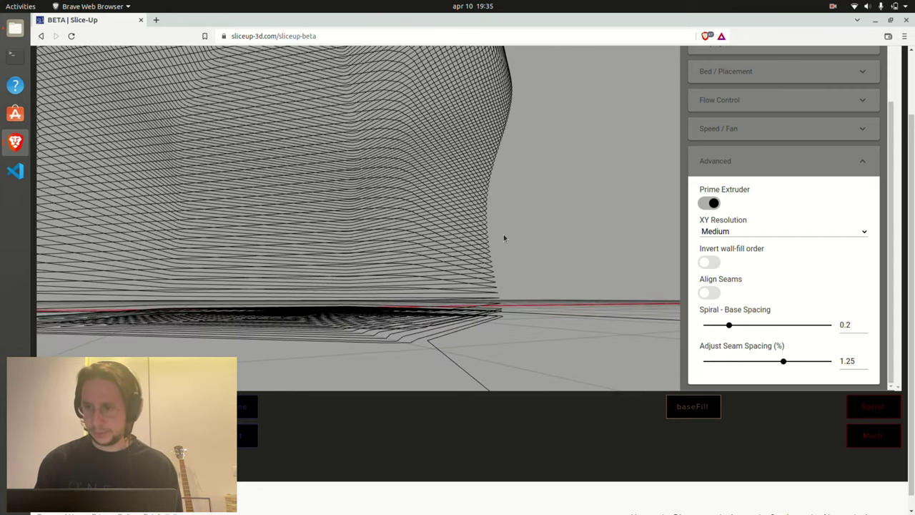
Step: Set the Display section's Show path % slider to 0.055, showing only the base layers
scroll(840, 98, up, 3)
click(801, 111)
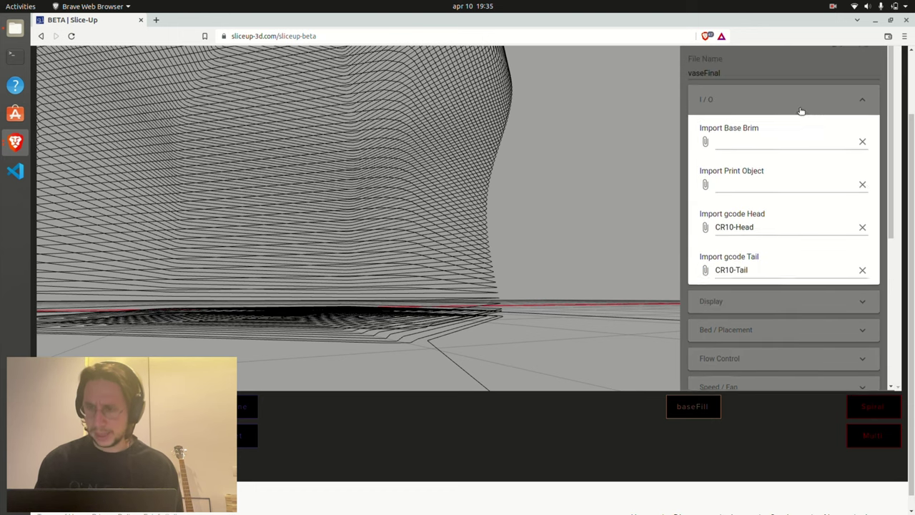
click(778, 109)
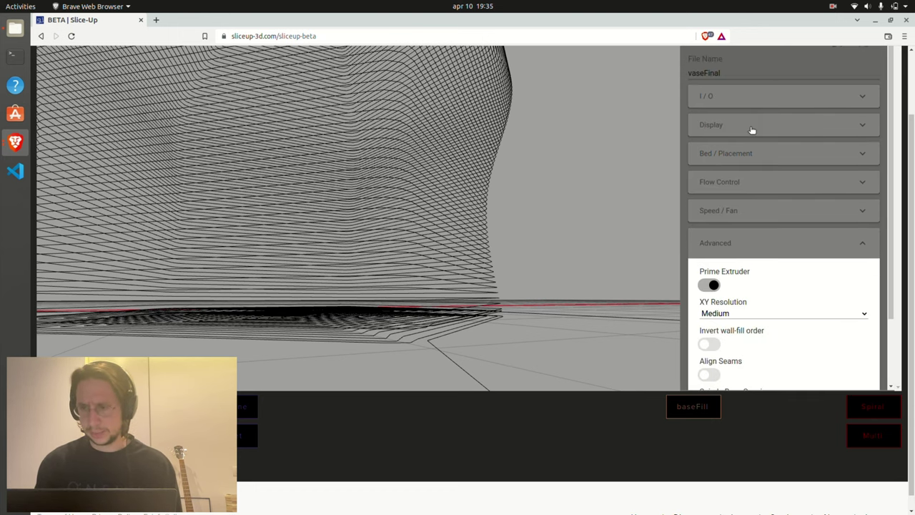
click(751, 129)
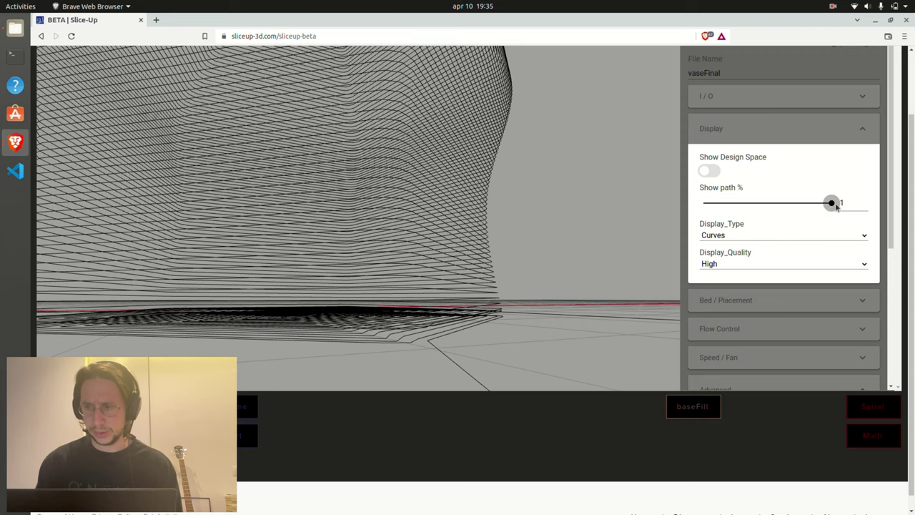
drag(834, 204, 719, 218)
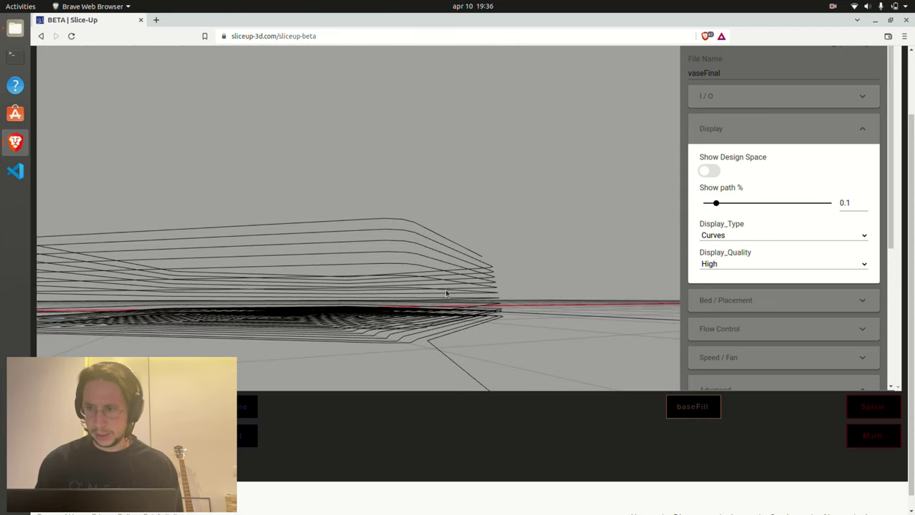
drag(715, 203, 711, 205)
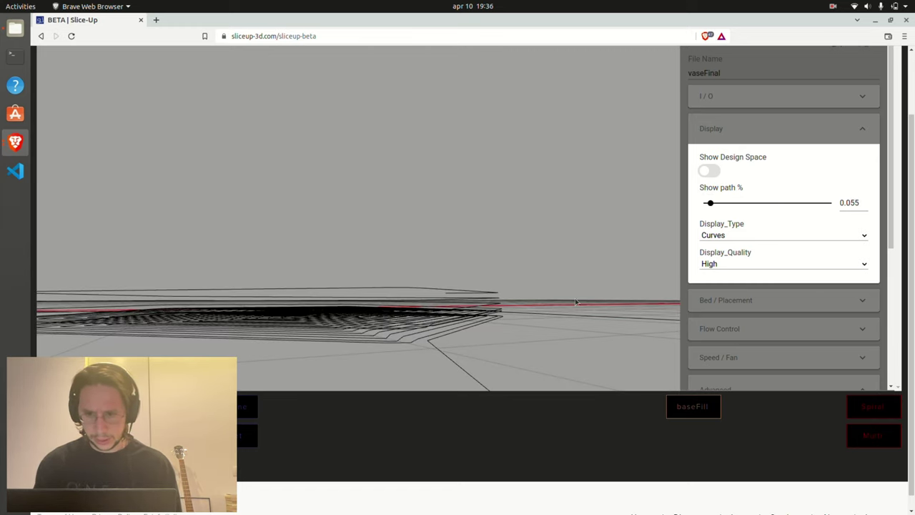
drag(554, 320, 541, 313)
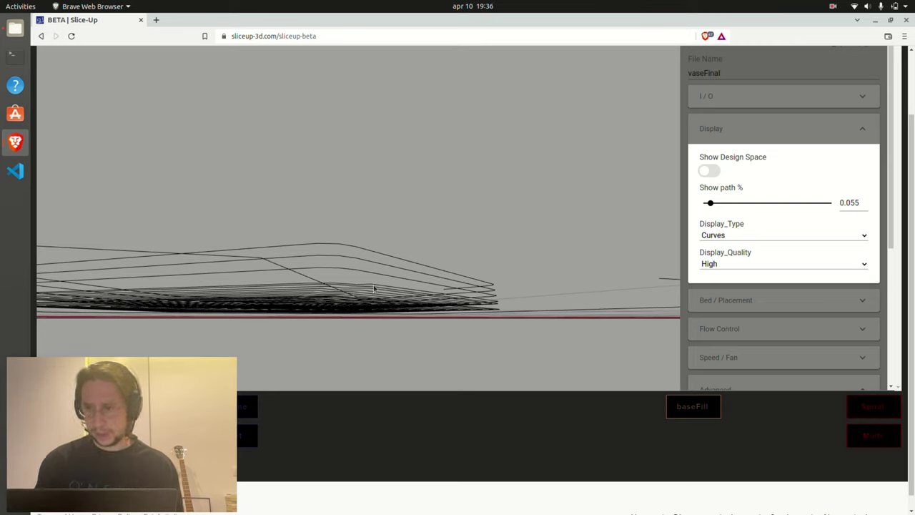
Step: In Advanced, raise Spiral - Base Spacing to 1, then lower it to 0.6
click(729, 135)
scroll(759, 222, down, 3)
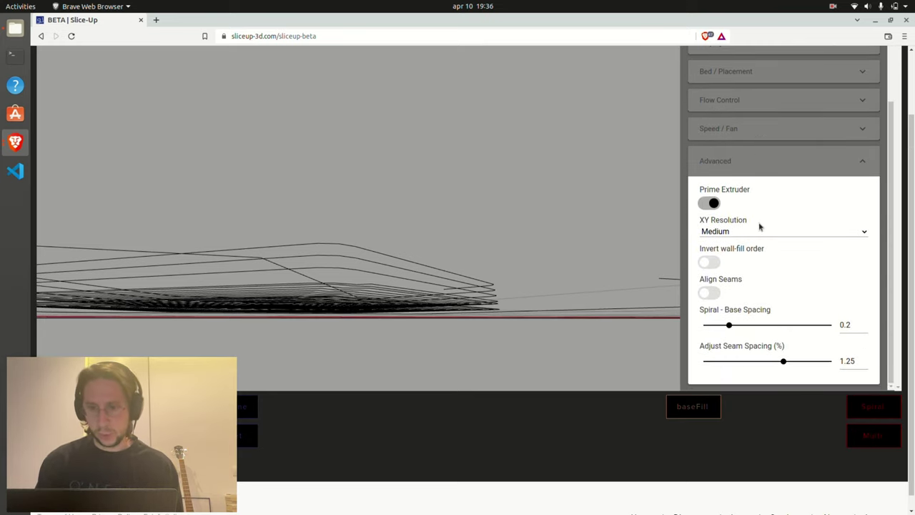
drag(730, 325, 860, 303)
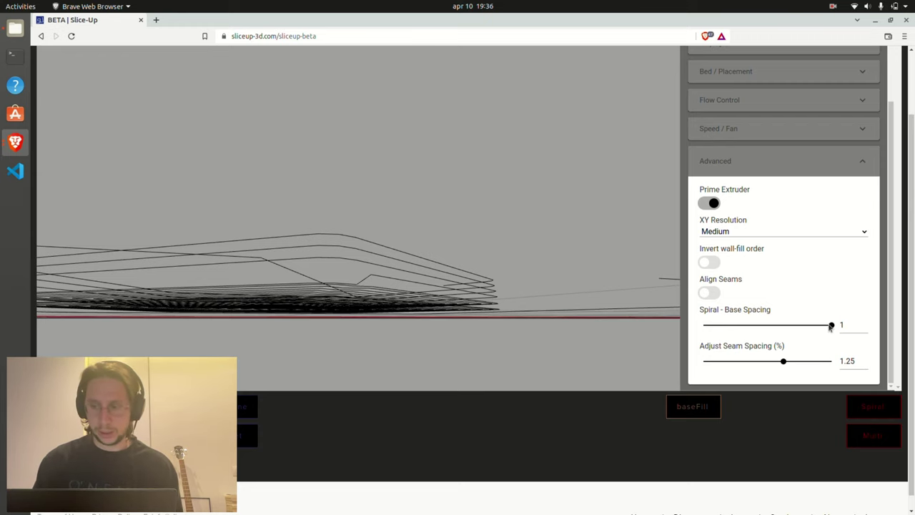
drag(831, 326, 731, 330)
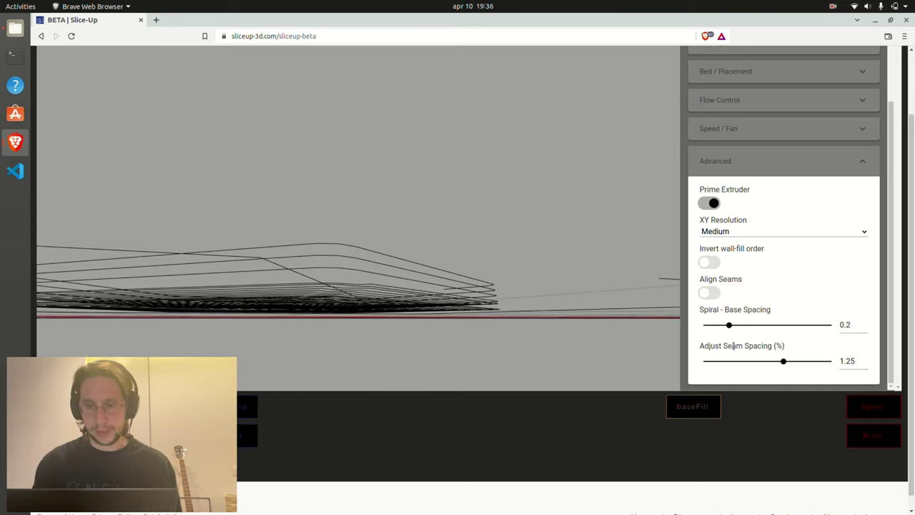
click(784, 361)
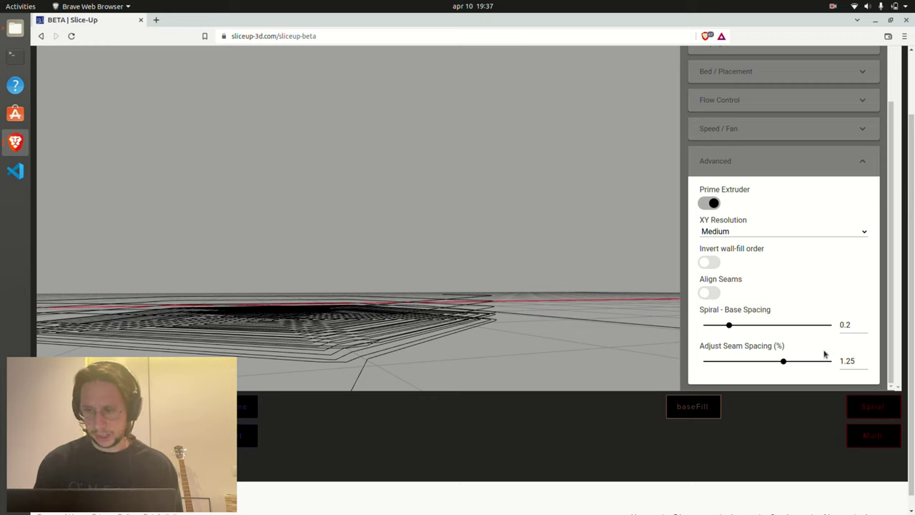
drag(783, 361, 727, 362)
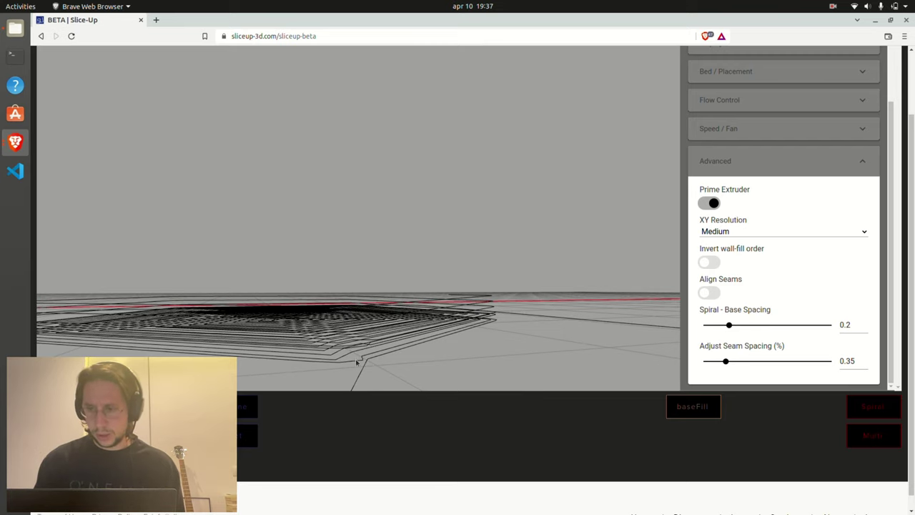
drag(726, 361, 868, 351)
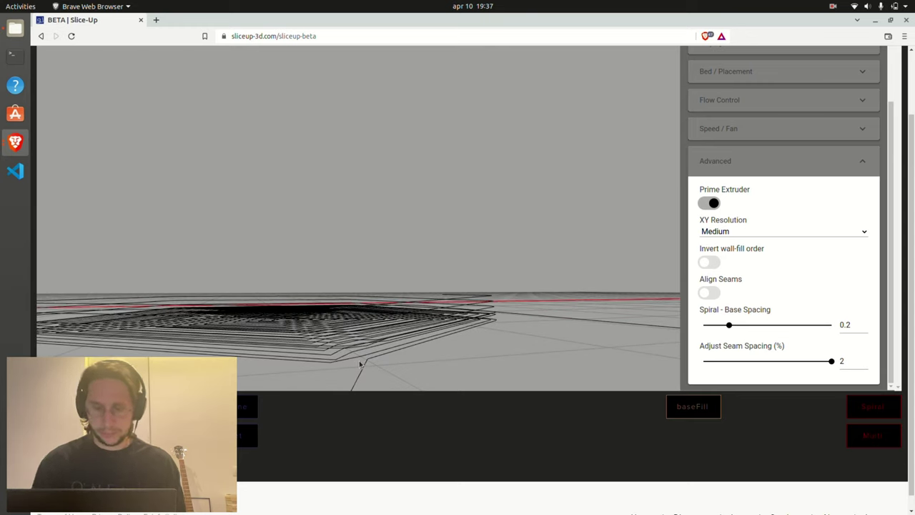
double_click(852, 360)
text(1.2)
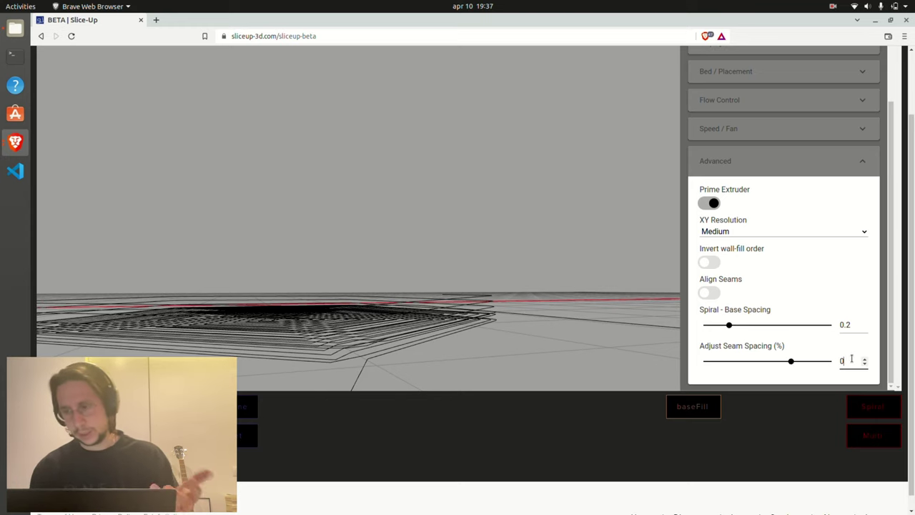
text(5)
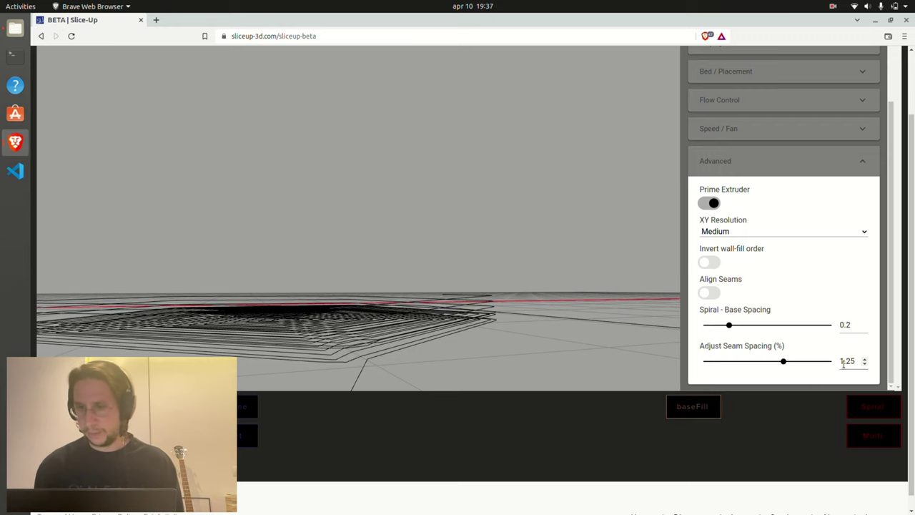
Step: Download the G-code from the Exports tab and save it as vaseFinal.gcode in Downloads
click(765, 162)
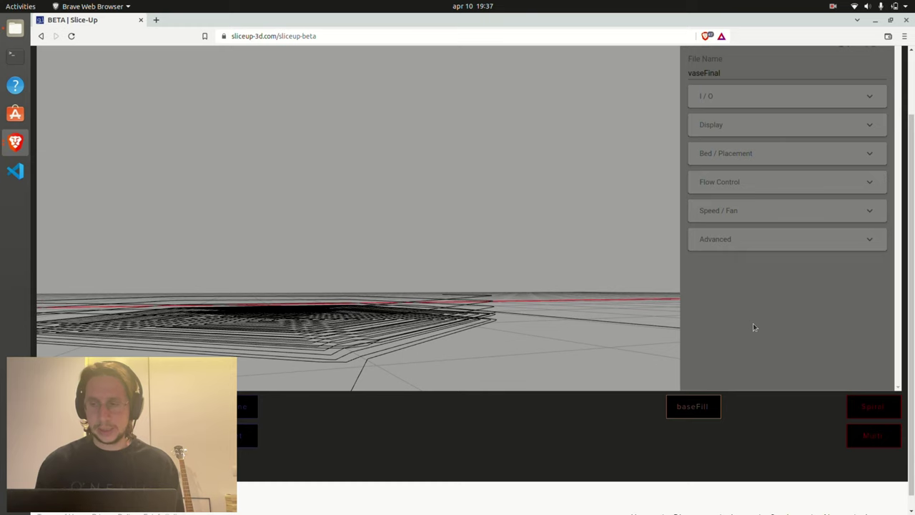
scroll(751, 294, up, 2)
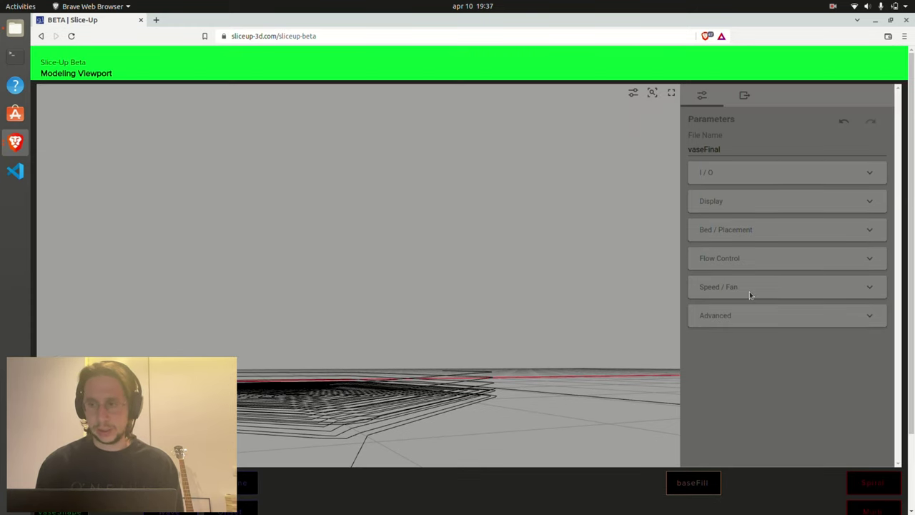
click(745, 97)
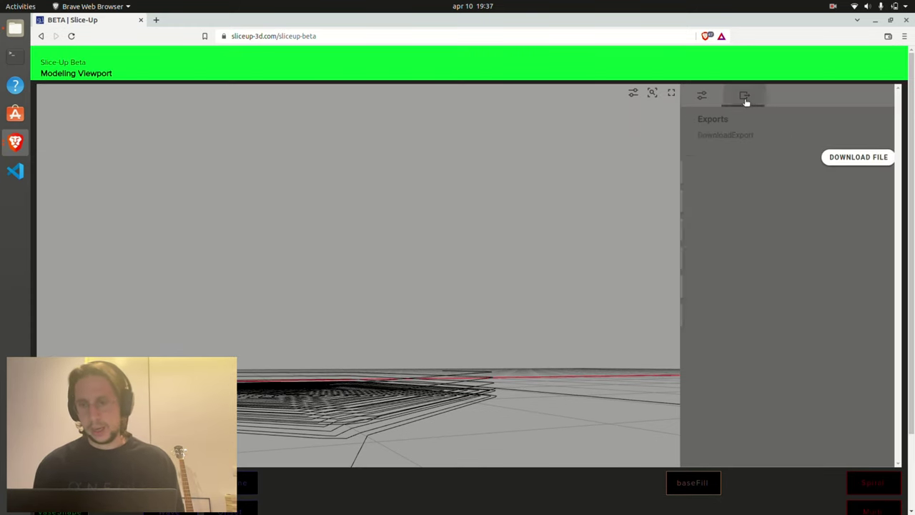
click(843, 158)
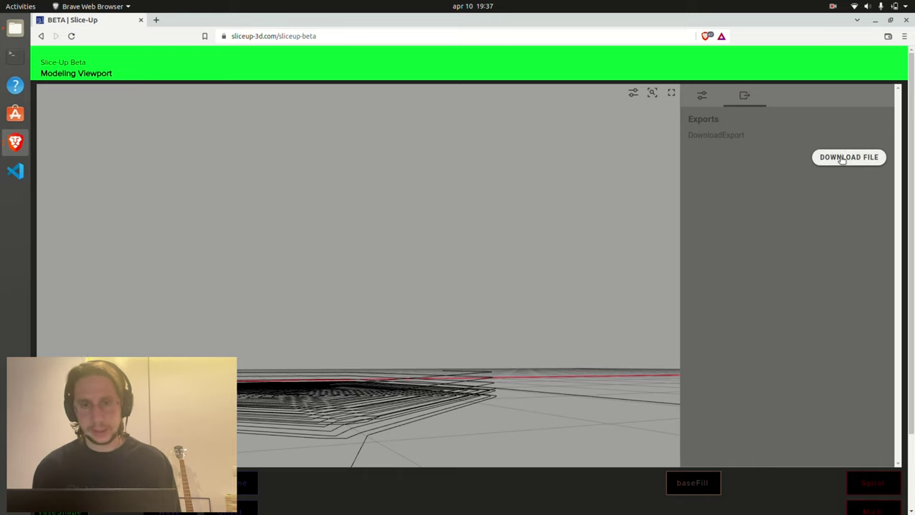
click(843, 159)
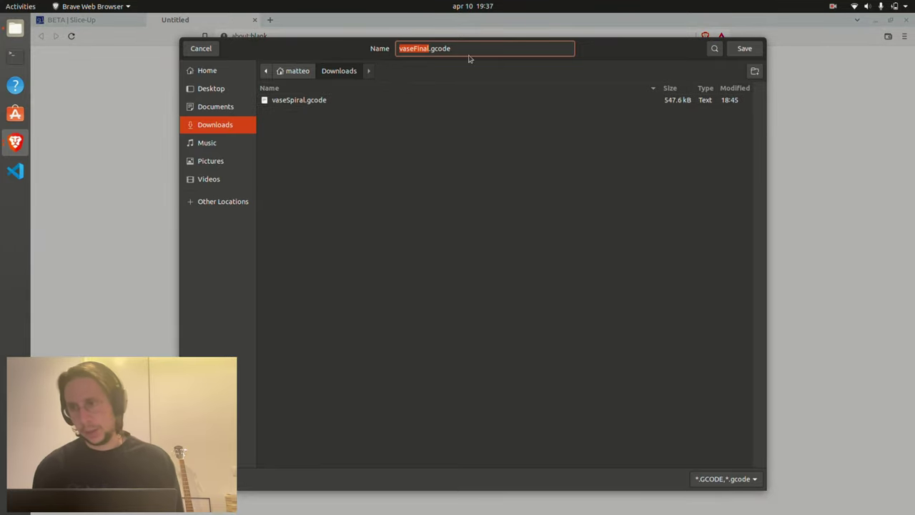
click(746, 54)
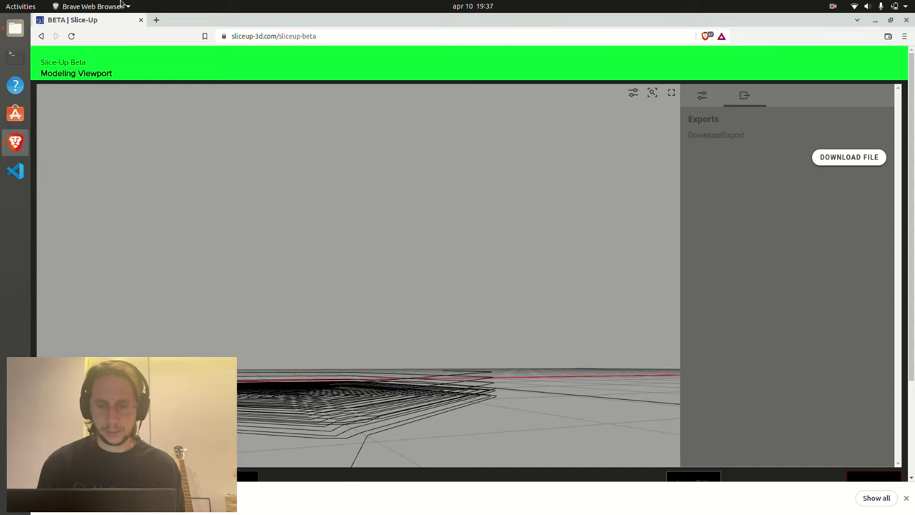
Step: Drag Show path % in Display settings back to 1, then zoom out and orbit around the whole vase
scroll(484, 239, down, 5)
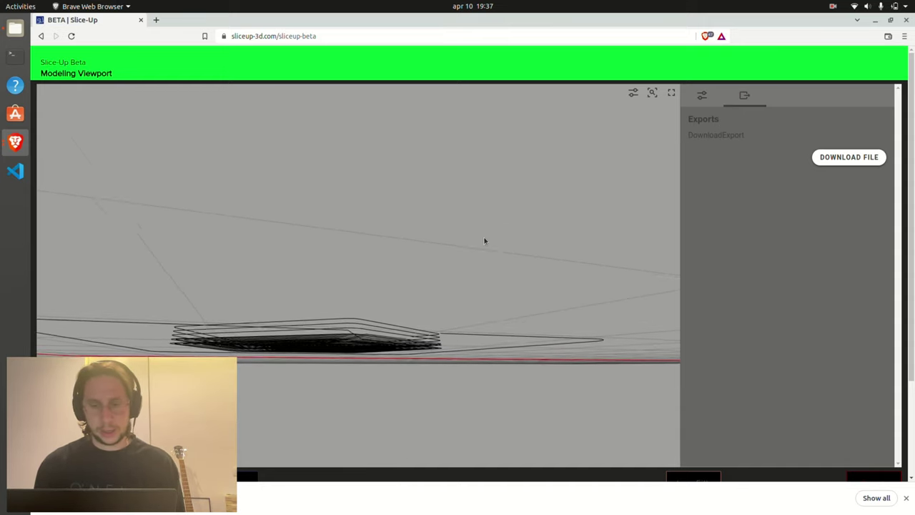
drag(485, 241, 392, 357)
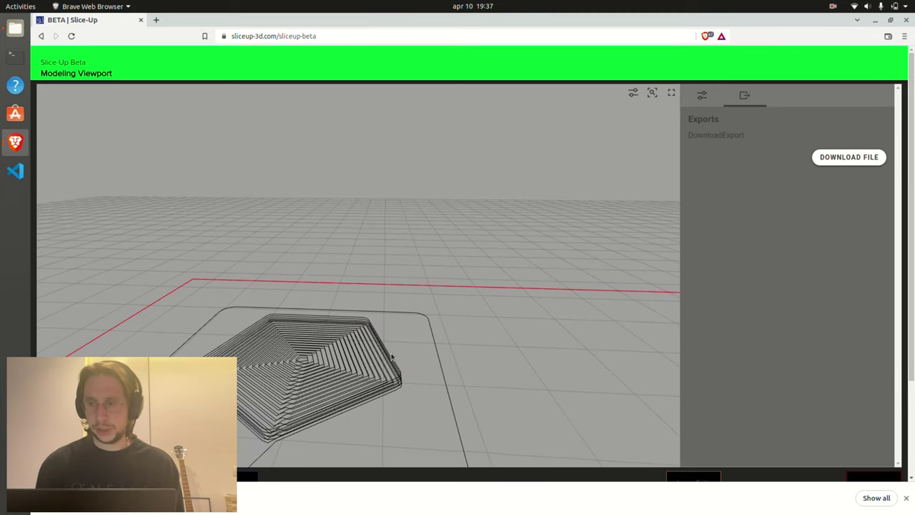
click(701, 95)
click(740, 203)
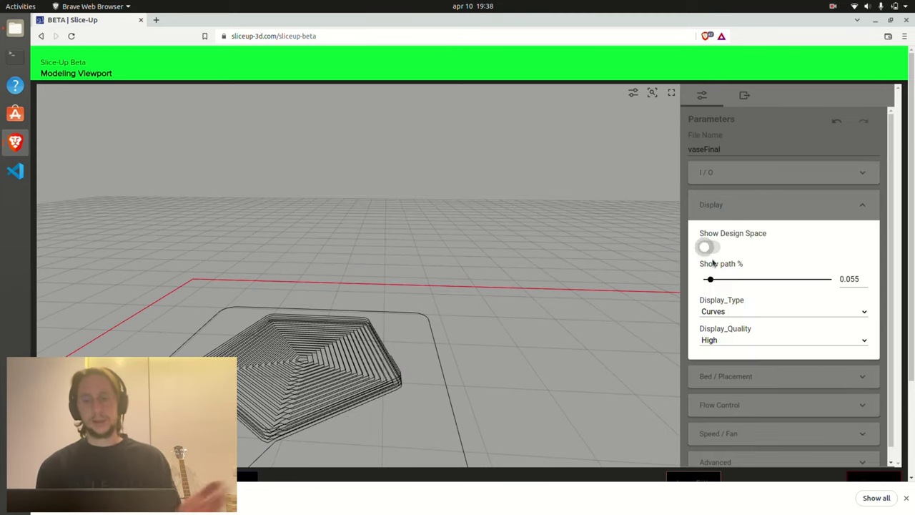
drag(710, 279, 880, 254)
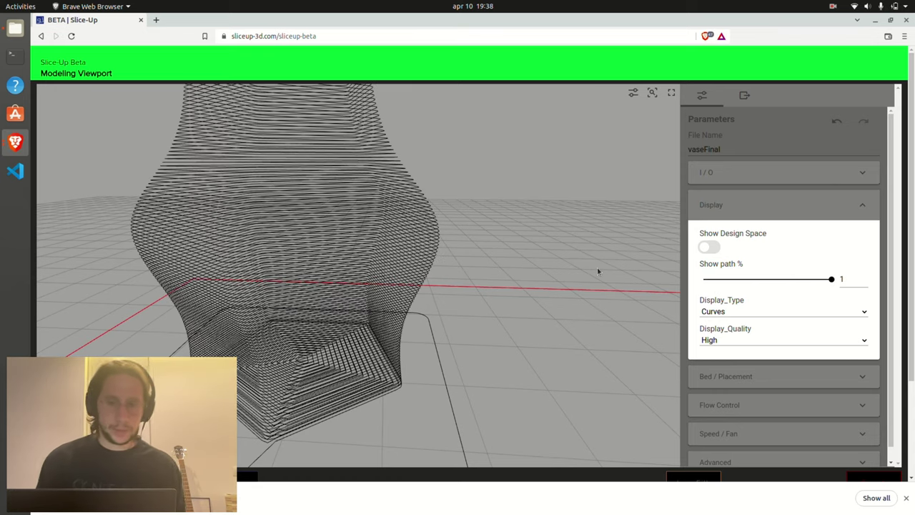
scroll(402, 264, down, 5)
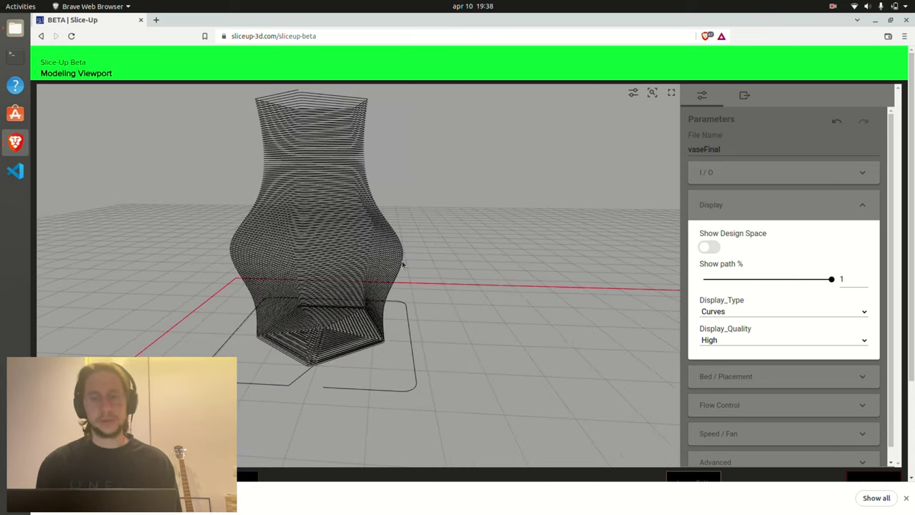
drag(445, 230, 389, 279)
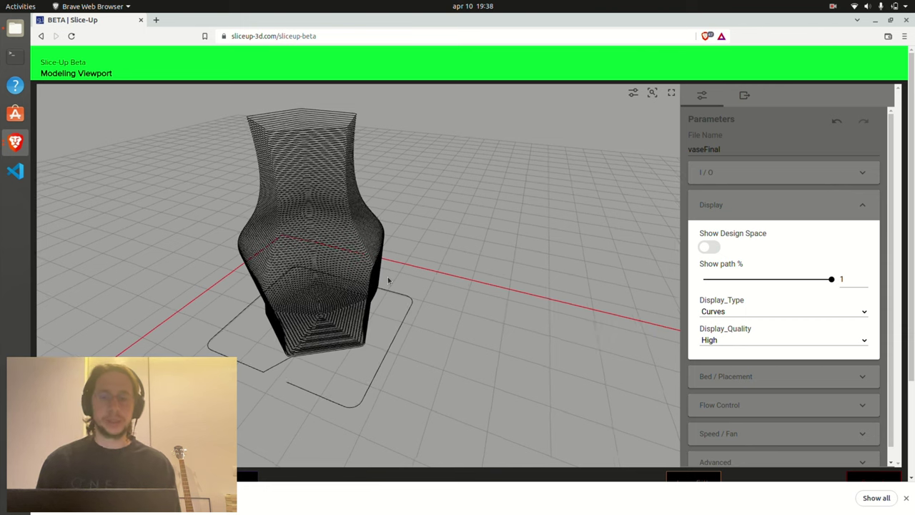